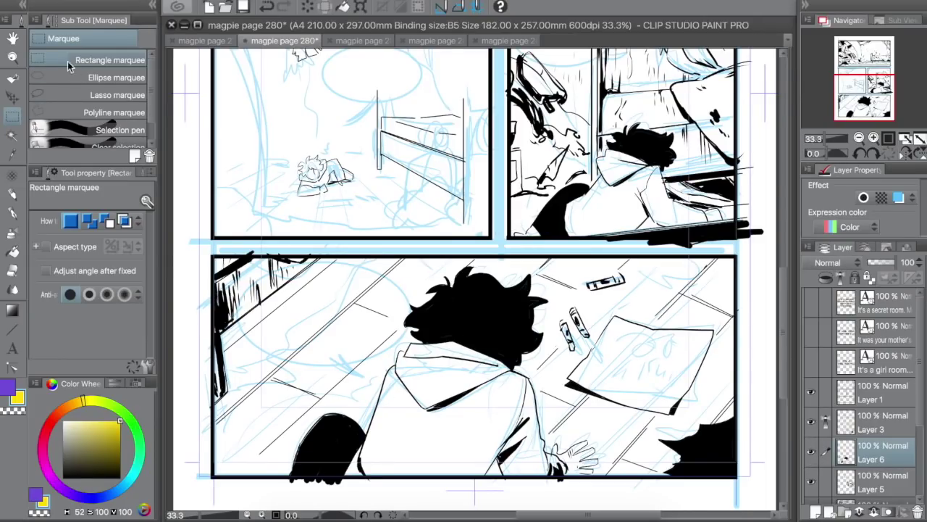
Set the main colour to white and the secondary colour to black, with black active for the Mapping pen
left_click(12, 58)
left_click_drag(195, 104, 475, 258)
key("p")
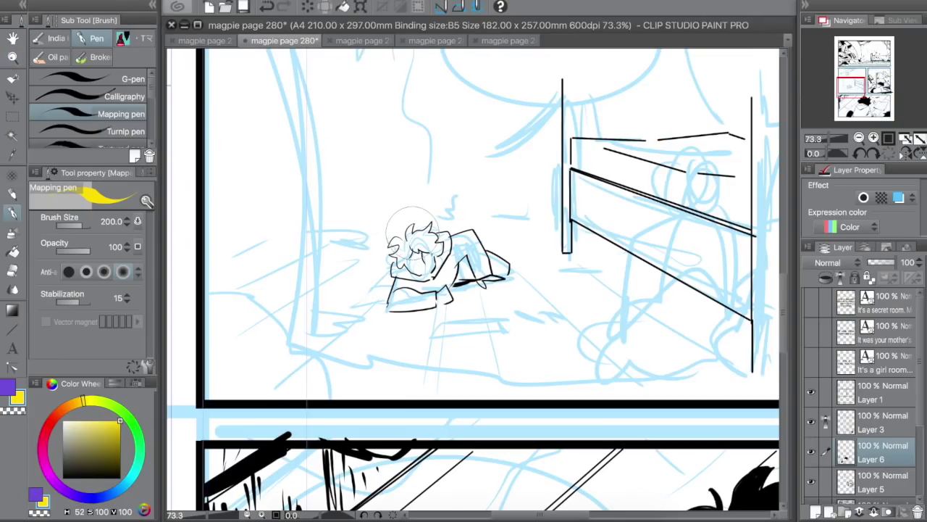
left_click(63, 478)
left_click(35, 494)
left_click(63, 421)
key("x")
key("[")
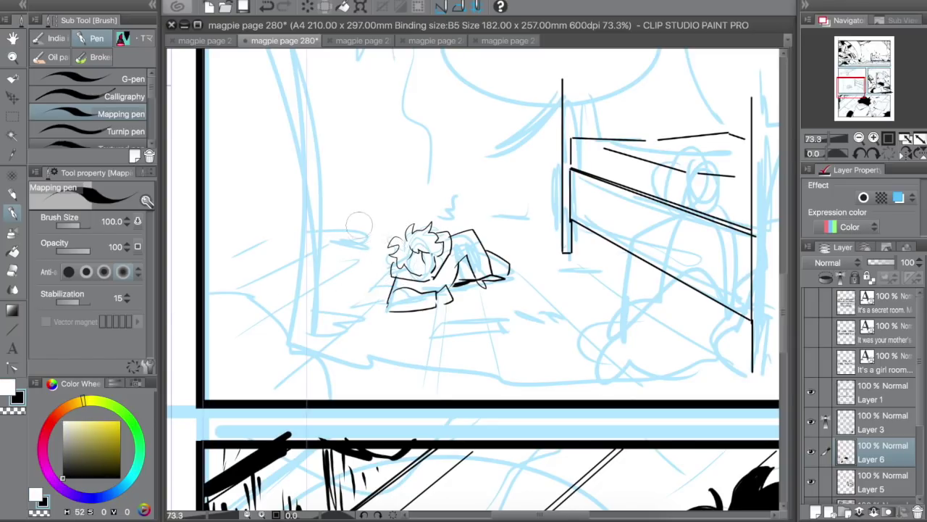
Ink the hair strands of the figure lying on the floor with the Mapping pen at brush size 17
key("bracketleft")
key("bracketleft")
key("bracketleft")
key("bracketleft")
key("bracketleft")
key("bracketleft")
key("bracketleft")
key("bracketleft")
key("bracketleft")
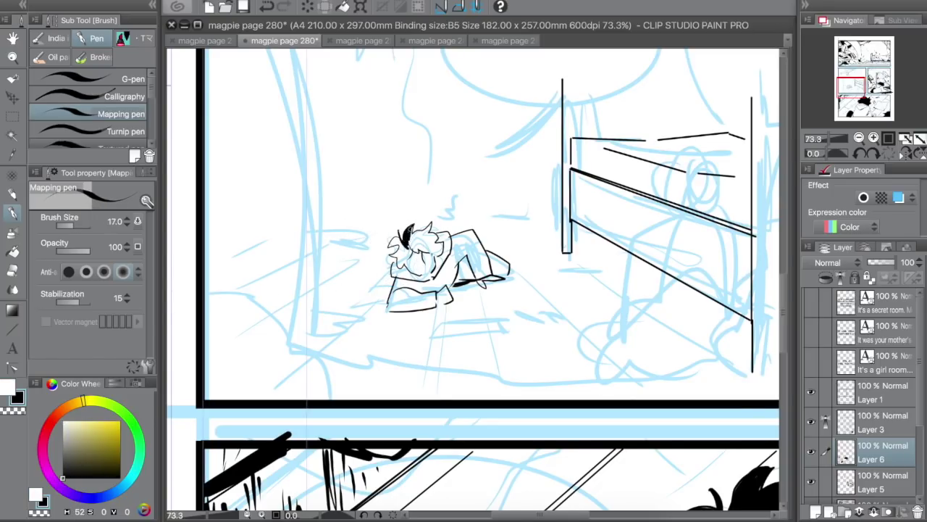
mouse_move(414, 232)
left_mouse_down()
mouse_move(433, 247)
mouse_move(434, 258)
left_mouse_up()
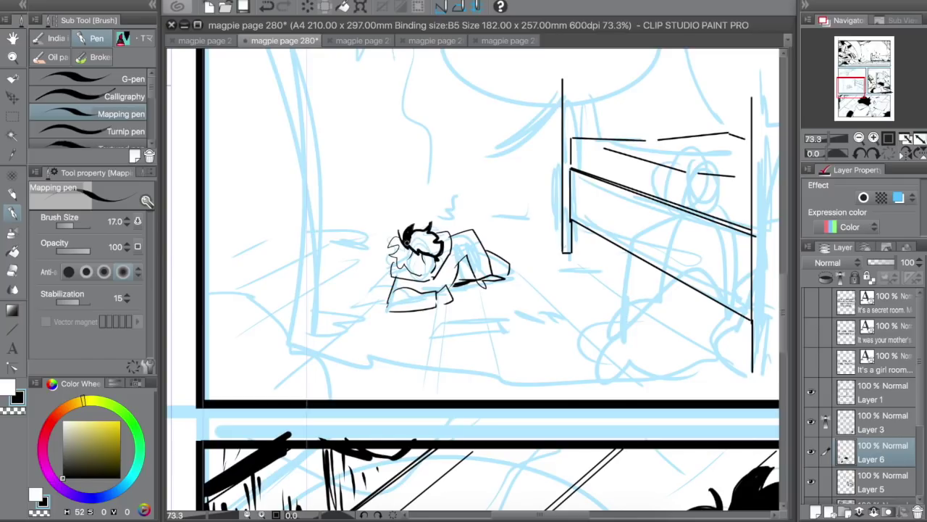
Fill the lying figure's hair with solid black and ink the remaining strands around the face
key("g")
left_click(415, 240)
key("p")
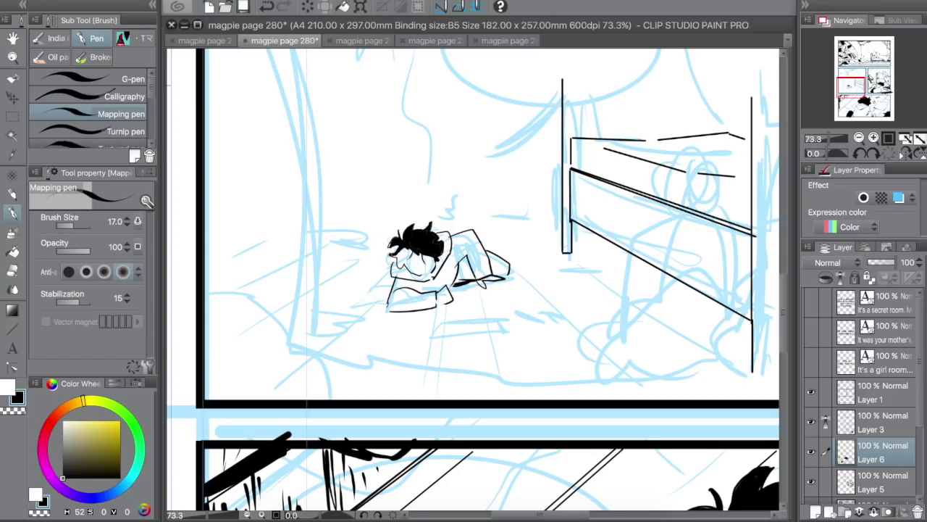
mouse_move(395, 252)
left_mouse_down()
mouse_move(401, 270)
mouse_move(415, 251)
left_mouse_up()
key("g")
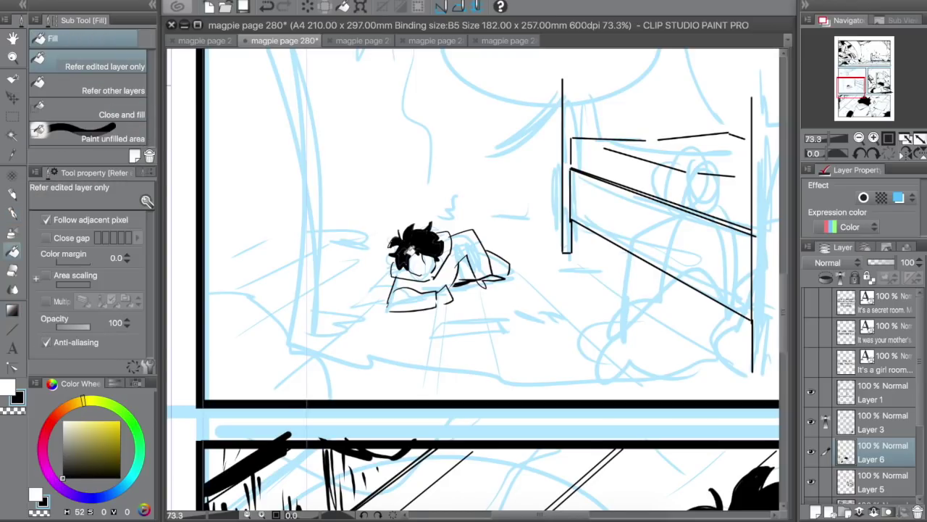
left_click(410, 251)
key("p")
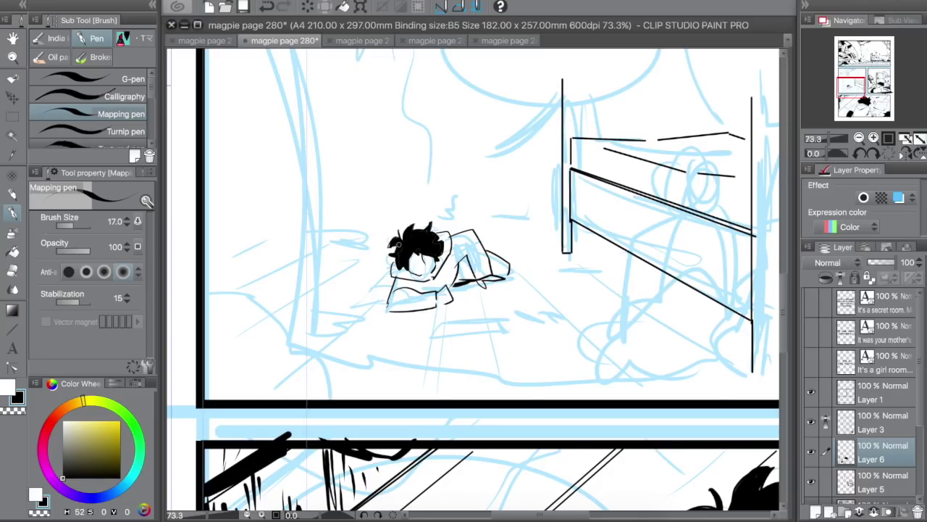
Ink the lying figure's legs with solid black and draw a sheet of paper and crayons on the floor in front
left_click_drag(465, 264, 469, 277)
key("ctrl+z")
key("e")
mouse_move(460, 270)
left_mouse_down()
mouse_move(461, 278)
mouse_move(503, 263)
mouse_move(504, 275)
mouse_move(493, 264)
left_mouse_up()
key("p")
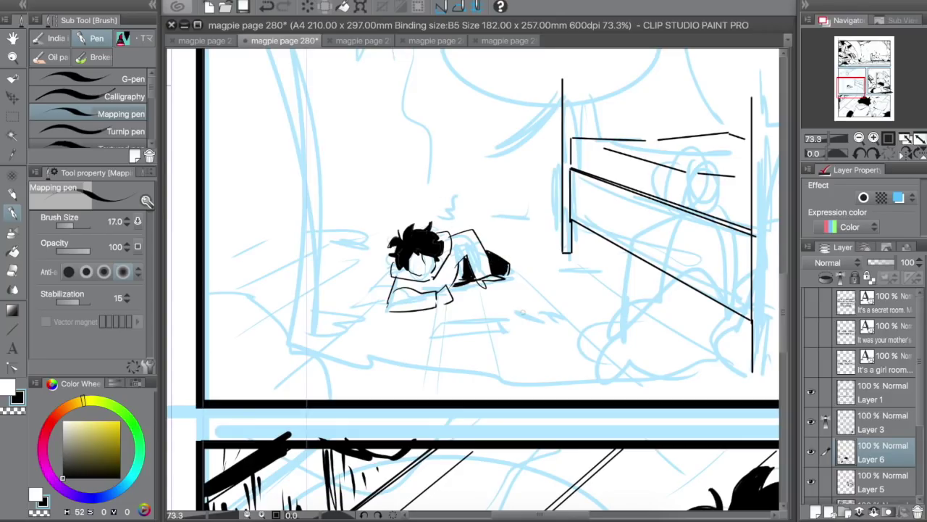
mouse_move(443, 311)
left_mouse_down()
mouse_move(429, 333)
mouse_move(491, 325)
mouse_move(480, 307)
mouse_move(487, 325)
left_mouse_up()
mouse_move(465, 331)
left_mouse_down()
mouse_move(541, 317)
mouse_move(540, 336)
left_mouse_up()
Draw the bed's headboard with capped posts and an arched top rail
left_click(859, 138)
left_click(859, 139)
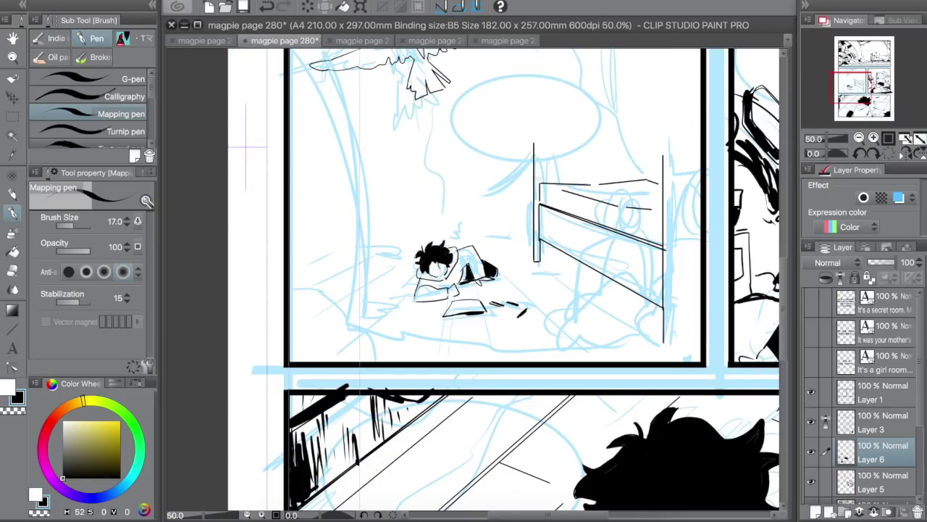
mouse_move(537, 140)
left_mouse_down()
mouse_move(537, 170)
mouse_move(644, 142)
mouse_move(647, 171)
left_mouse_up()
key("ctrl+z")
key("e")
key("p")
key("e")
key("p")
left_click_drag(641, 137, 643, 165)
key("e")
key("p")
left_click_drag(541, 147, 542, 173)
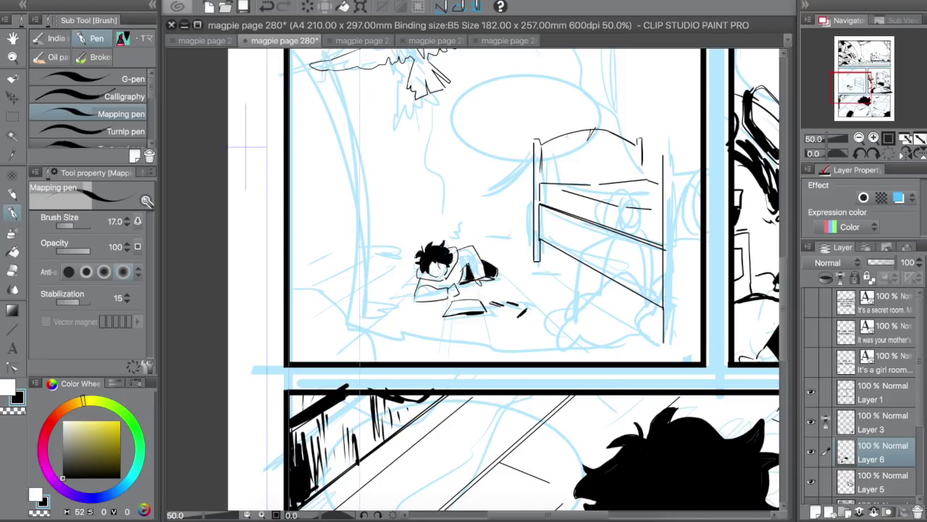
Add plank lines to the headboard, a blanket draped over the bed's side, and the curved top of the near bed end
left_click_drag(568, 140, 566, 173)
left_click_drag(571, 149, 570, 159)
mouse_move(656, 171)
left_mouse_down()
mouse_move(579, 185)
mouse_move(583, 247)
mouse_move(662, 233)
left_mouse_up()
key("e")
key("p")
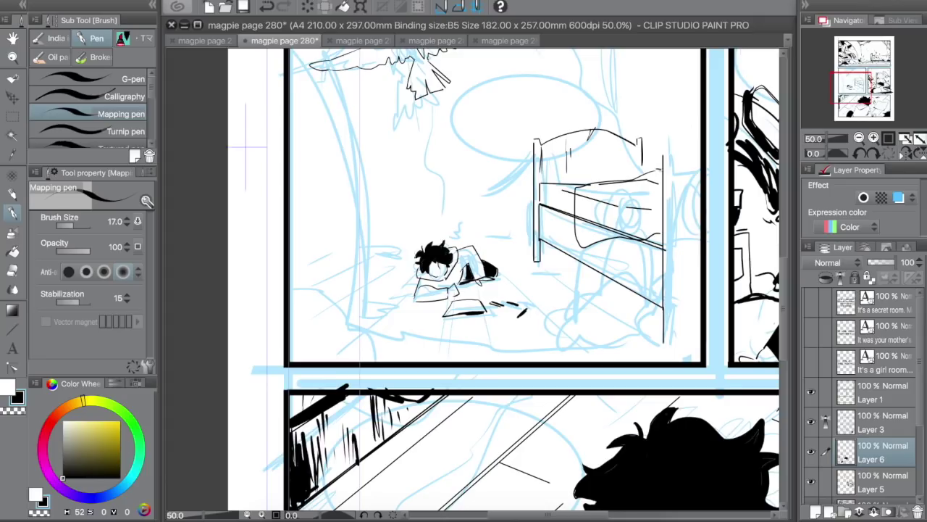
mouse_move(667, 152)
left_mouse_down()
mouse_move(697, 141)
mouse_move(672, 192)
mouse_move(688, 168)
left_mouse_up()
Erase the bed rail lines that cross the draped blanket on Layer 3
left_click(856, 484)
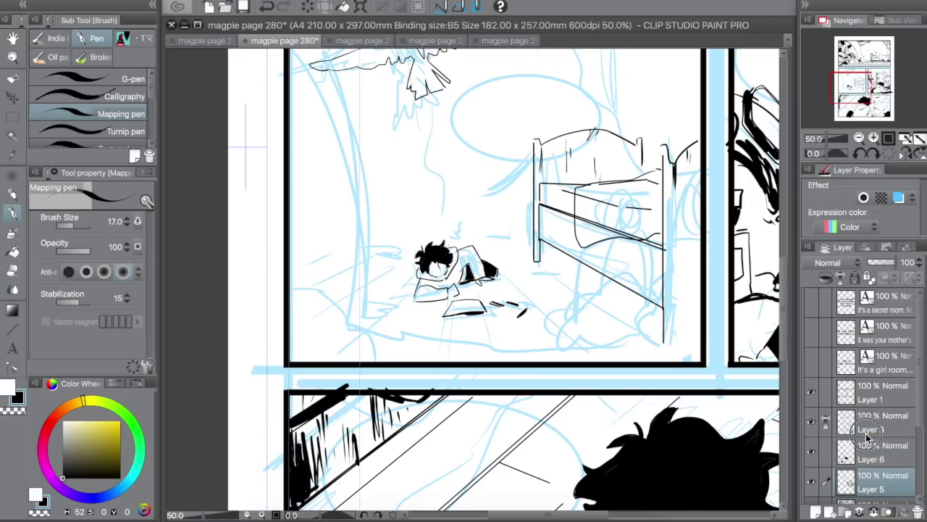
left_click(865, 433)
key("e")
mouse_move(599, 200)
left_mouse_down()
mouse_move(653, 180)
mouse_move(583, 196)
mouse_move(579, 226)
mouse_move(623, 230)
left_mouse_up()
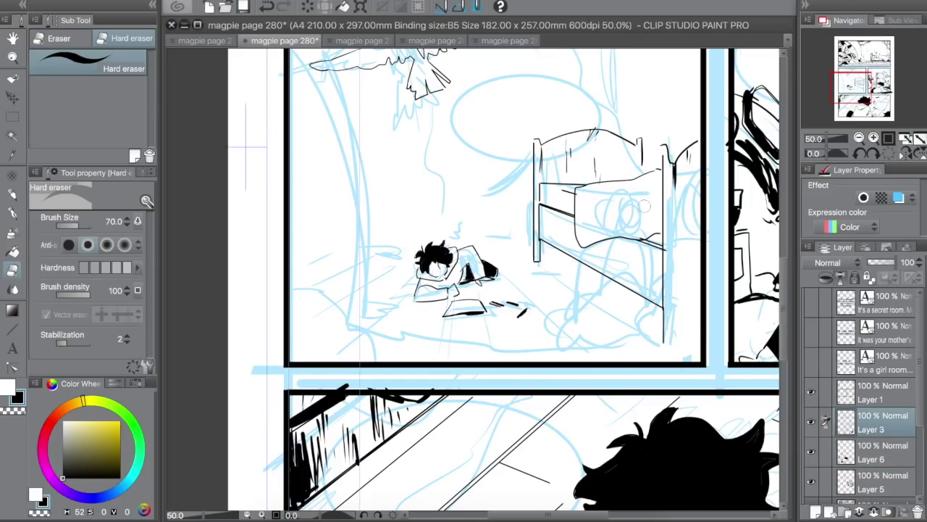
key("ctrl+z")
mouse_move(623, 210)
left_mouse_down()
mouse_move(585, 196)
mouse_move(581, 203)
mouse_move(584, 219)
mouse_move(632, 230)
left_mouse_up()
left_click_drag(620, 190, 653, 184)
Add a new layer directly above Layer 6
left_click(856, 458)
key("space")
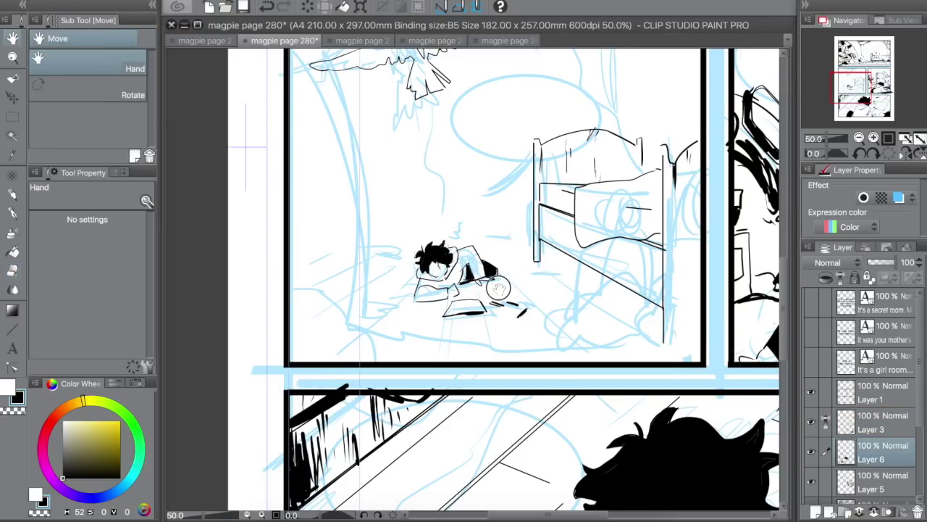
left_click_drag(499, 147, 482, 210)
left_click(815, 511)
Ink a long curved foreground edge down the left side of the bedroom panel, with a small nick at its middle
key("p")
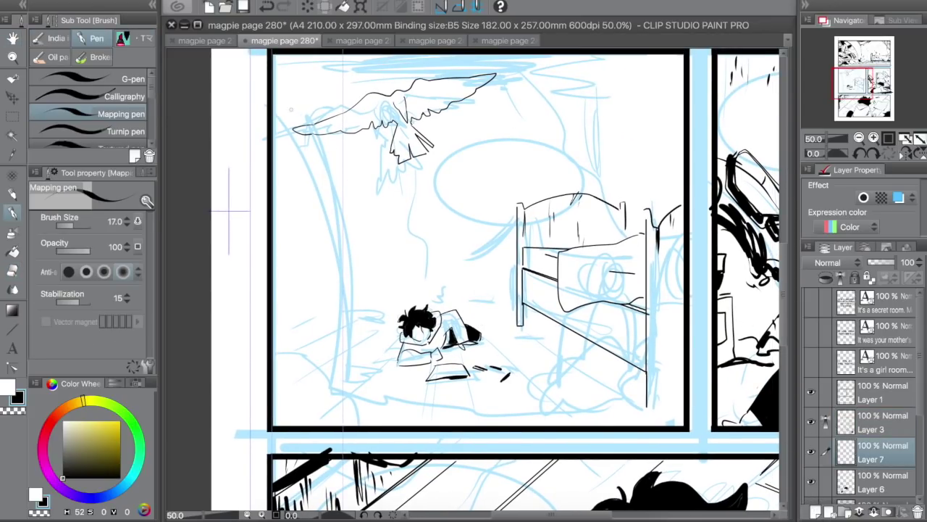
mouse_move(273, 92)
left_mouse_down()
mouse_move(308, 133)
mouse_move(358, 389)
left_mouse_up()
key("ctrl+z")
mouse_move(273, 91)
left_mouse_down()
mouse_move(329, 450)
mouse_move(332, 406)
mouse_move(323, 423)
left_mouse_up()
key("e")
key("p")
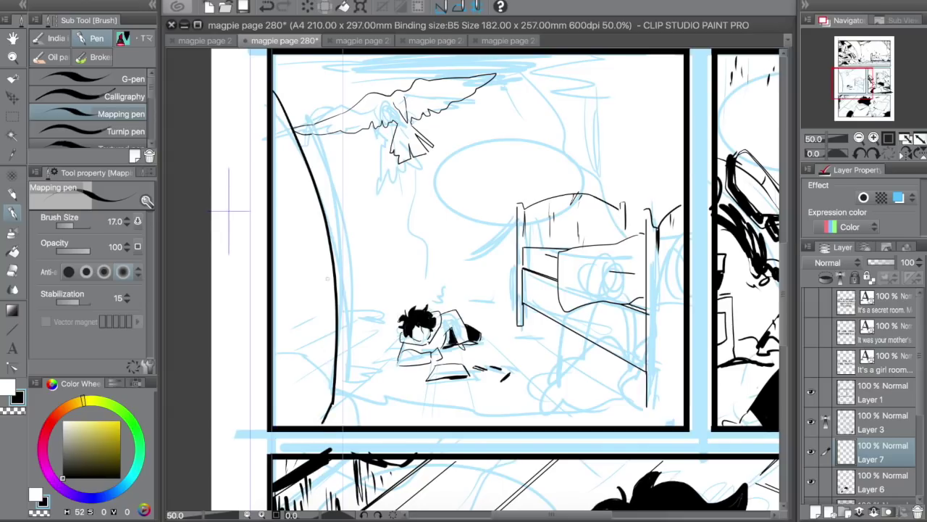
key("e")
left_click_drag(323, 215, 330, 209)
key("p")
Close the curved foreground shape along the panel border and fill it with black
left_click(273, 91)
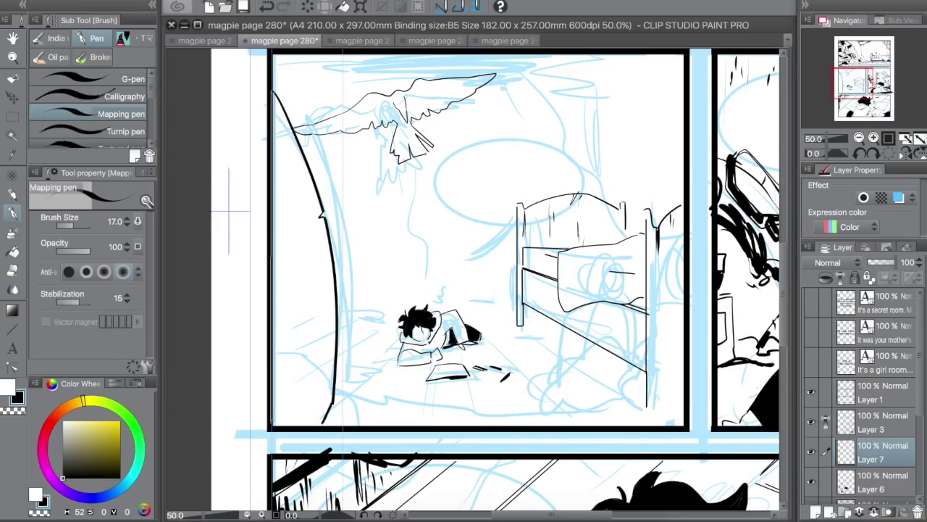
left_click(272, 425, "shift")
left_click_drag(323, 424, 334, 401)
key("g")
left_click(307, 273)
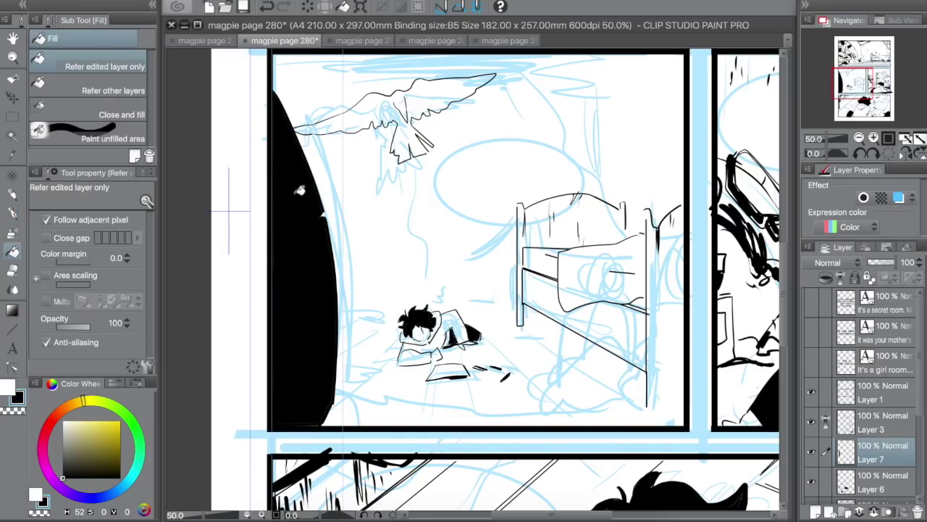
Outline a low angular block at the panel's bottom edge beside the curved silhouette and fill it with black
key("p")
mouse_move(340, 426)
left_mouse_down()
mouse_move(342, 399)
mouse_move(374, 382)
mouse_move(454, 384)
left_mouse_up()
key("ctrl+z")
mouse_move(340, 404)
left_mouse_down()
mouse_move(384, 382)
mouse_move(444, 390)
left_mouse_up()
key("ctrl+z")
key("e")
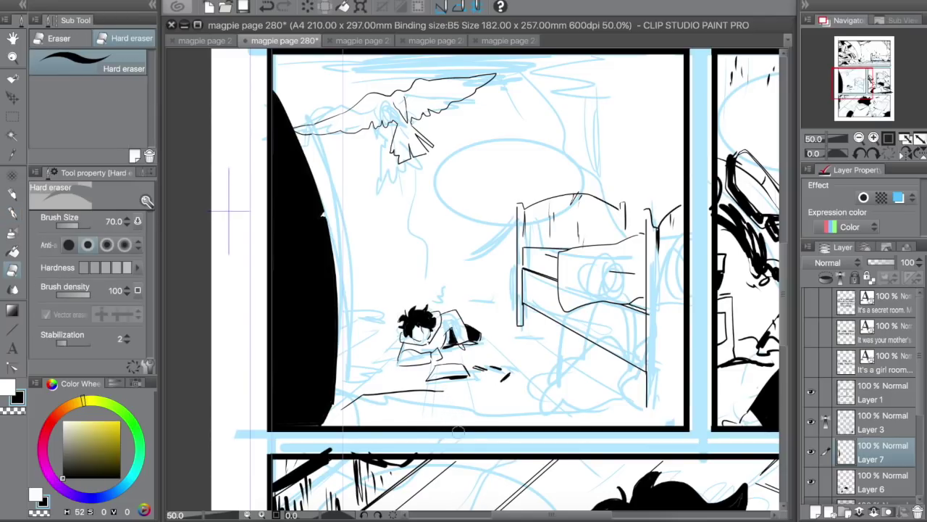
left_click_drag(371, 394, 445, 395)
key("p")
mouse_move(365, 395)
left_mouse_down()
mouse_move(448, 397)
mouse_move(463, 415)
left_mouse_up()
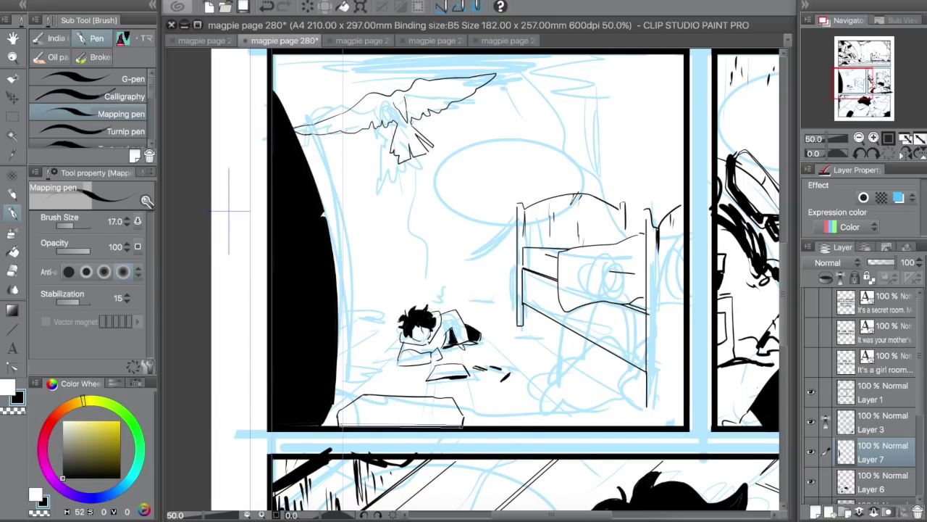
left_click_drag(339, 423, 464, 423)
key("g")
left_click(429, 414)
Draw a straight-edged strip across the bottom of the panel and fill it with black
key("p")
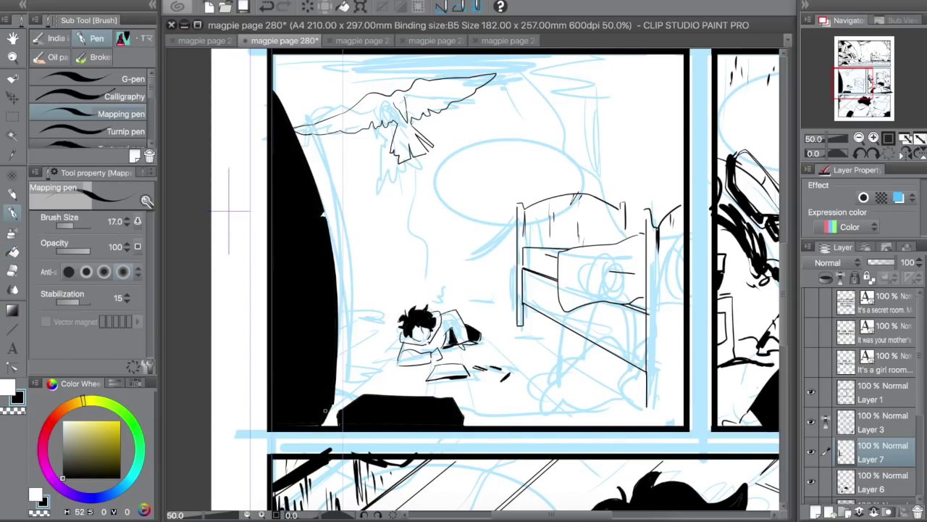
left_click(322, 409)
left_click(684, 408, "shift")
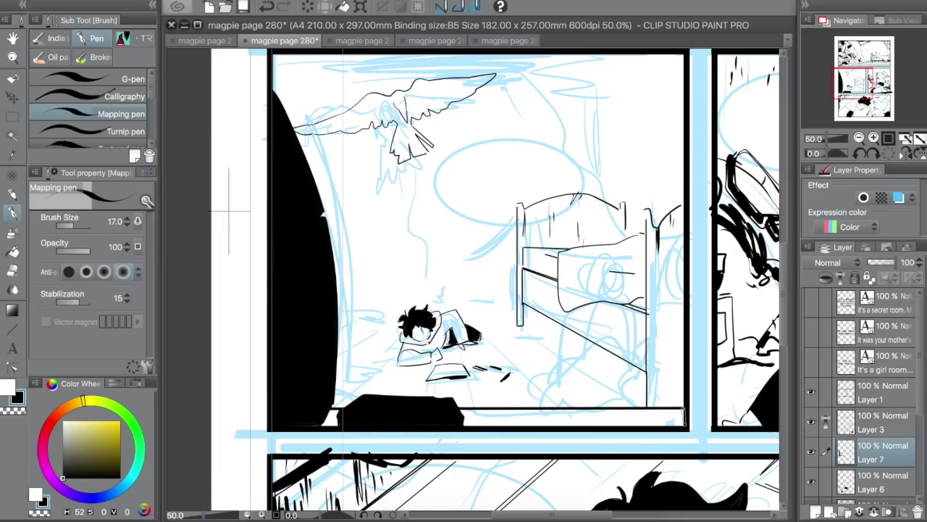
left_click(685, 426, "shift")
key("g")
left_click(331, 418)
left_click(493, 422)
Outline the spiky hair of the foreground figure in front of the bed
key("p")
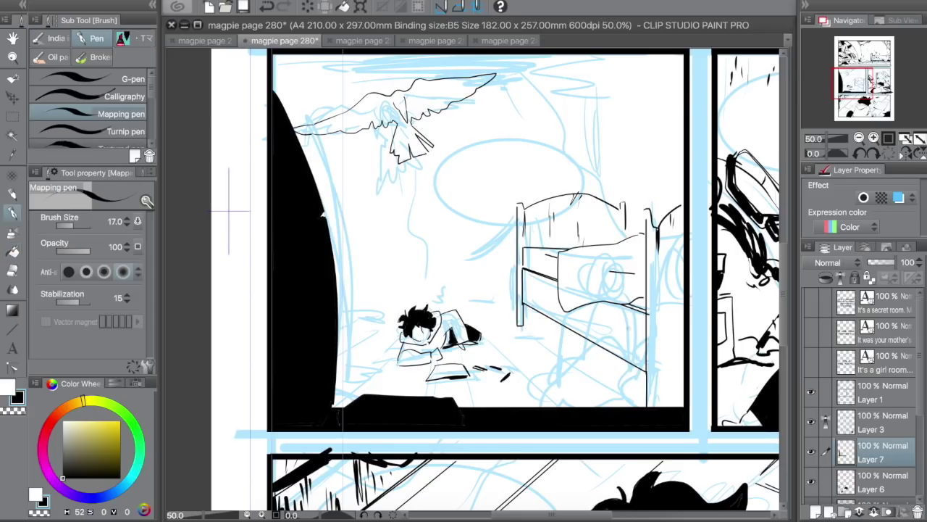
mouse_move(614, 253)
left_mouse_down()
mouse_move(589, 265)
mouse_move(576, 287)
mouse_move(579, 339)
mouse_move(603, 351)
left_mouse_up()
key("ctrl+z")
left_click_drag(615, 251, 568, 269)
left_click_drag(581, 310, 626, 309)
mouse_move(618, 253)
left_mouse_down()
mouse_move(638, 283)
mouse_move(631, 292)
left_mouse_up()
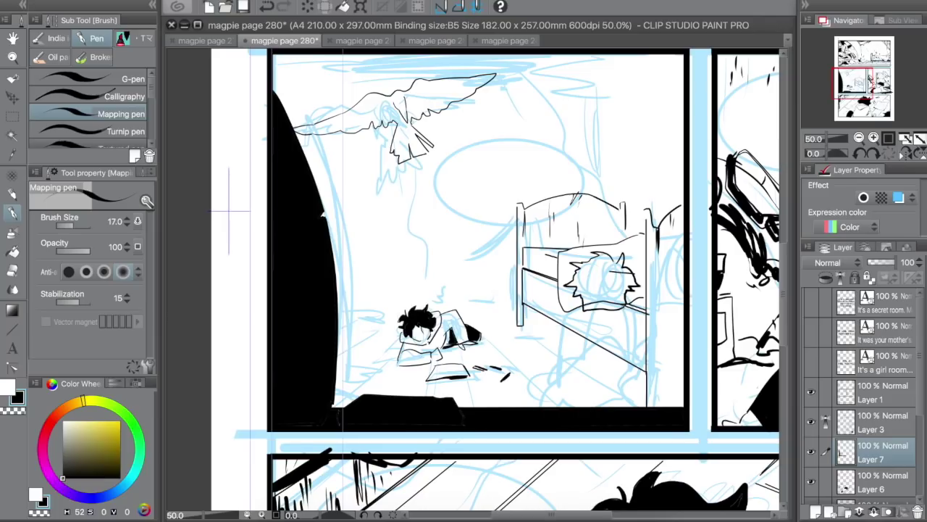
mouse_move(594, 290)
left_mouse_down()
mouse_move(600, 283)
mouse_move(594, 293)
mouse_move(615, 318)
left_mouse_up()
key("ctrl+z")
key("ctrl+z")
mouse_move(606, 278)
left_mouse_down()
mouse_move(620, 329)
mouse_move(647, 319)
mouse_move(649, 401)
left_mouse_up()
key("ctrl+z")
key("ctrl+z")
key("ctrl+z")
Outline the foreground figure's shoulders and sides plus a rounded shape beside it, and clean up the lines at the neck
left_click_drag(584, 316, 542, 402)
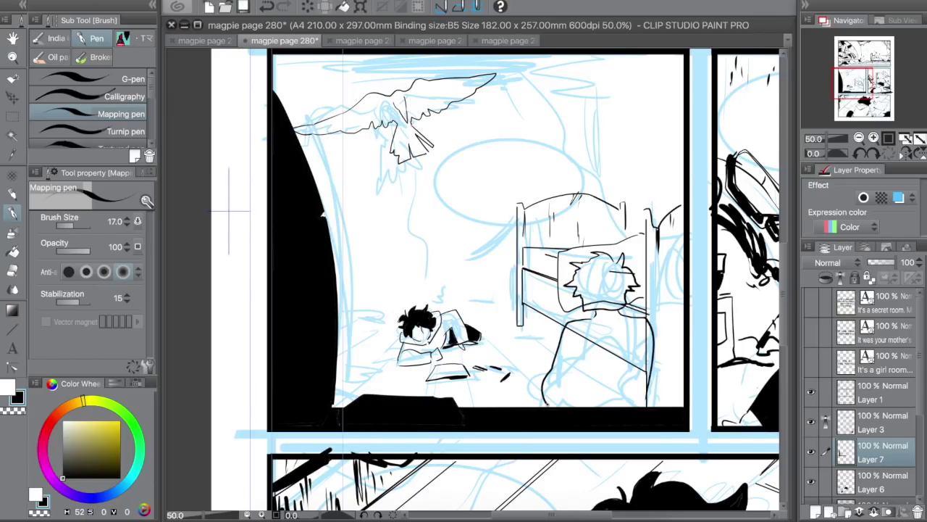
left_click_drag(552, 352, 514, 407)
left_click_drag(656, 383, 654, 408)
key("e")
mouse_move(581, 312)
left_mouse_down()
mouse_move(611, 308)
mouse_move(577, 331)
mouse_move(605, 304)
left_mouse_up()
key("p")
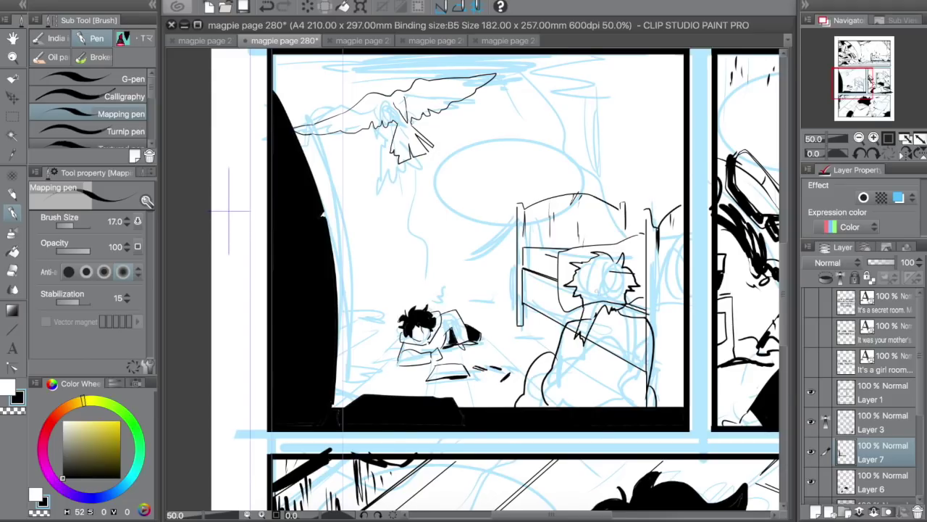
Draw the foreground figure's face and neck strokes and the inner lines of both arms down to the black strip
mouse_move(587, 274)
left_mouse_down()
mouse_move(593, 287)
mouse_move(608, 276)
mouse_move(610, 294)
mouse_move(585, 331)
left_mouse_up()
key("e")
key("p")
left_click_drag(584, 366, 570, 407)
left_click_drag(634, 342, 645, 396)
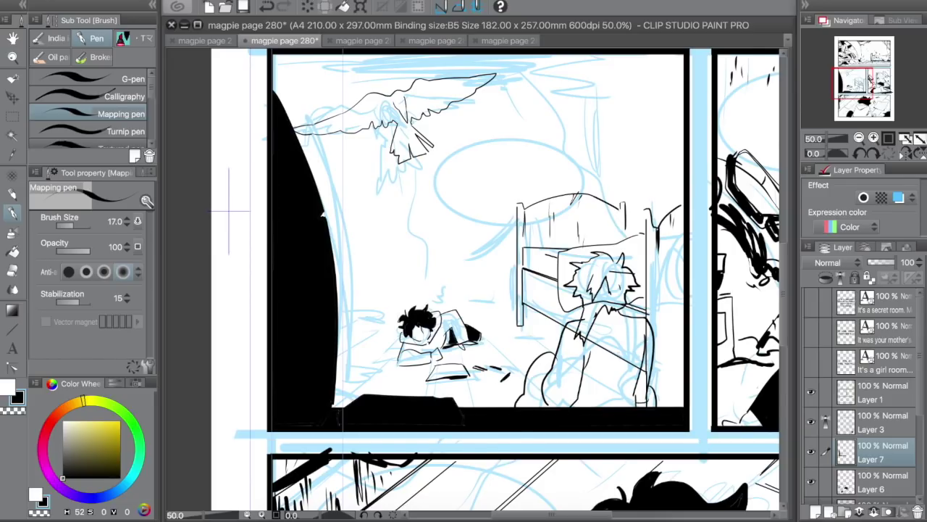
key("ctrl+z")
left_click_drag(646, 397, 645, 406)
Draw the inner torso lines of the foreground figure below the collar
mouse_move(594, 331)
left_mouse_down()
mouse_move(627, 321)
mouse_move(584, 323)
mouse_move(605, 376)
left_mouse_up()
key("ctrl+z")
key("e")
key("p")
key("ctrl+z")
mouse_move(615, 332)
left_mouse_down()
mouse_move(612, 375)
mouse_move(625, 382)
left_mouse_up()
Outline a second foreground figure in profile at the panel's right edge and add a bump to the rounded shape
left_click_drag(684, 241, 662, 280)
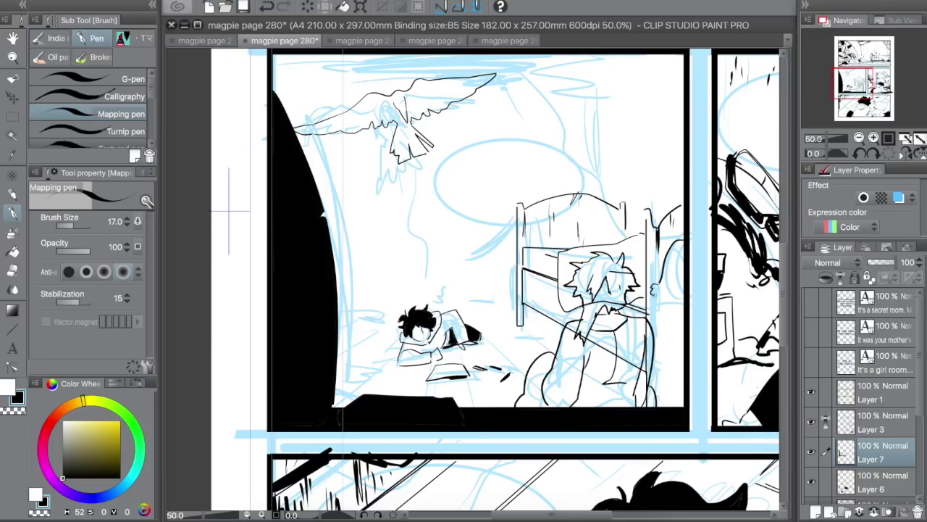
mouse_move(673, 309)
left_mouse_down()
mouse_move(652, 325)
mouse_move(664, 362)
left_mouse_up()
left_click_drag(523, 360, 518, 390)
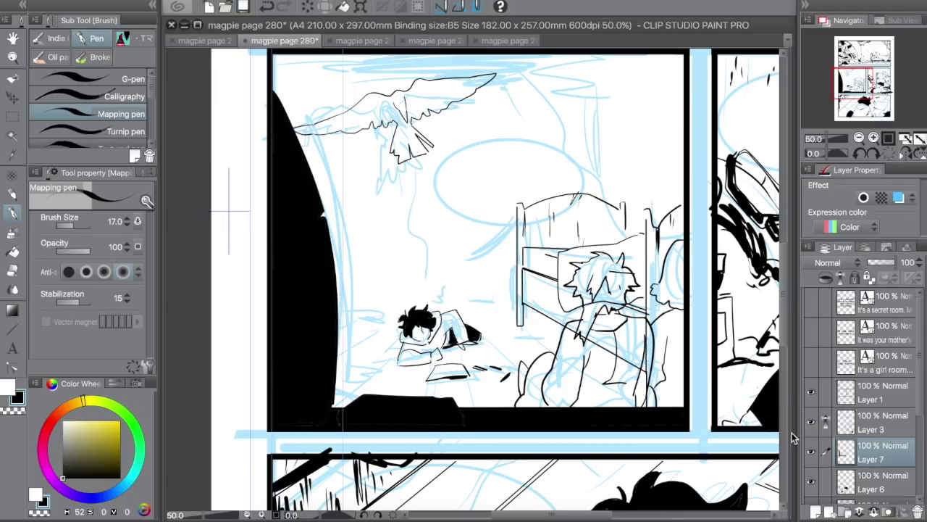
Paint the rounded shape, the foreground figure's face and shoulders, and the right-edge figure black with the Mapping pen at size 80
key("b")
key("p")
key("bracketright")
key("bracketright")
key("bracketright")
key("bracketright")
key("bracketright")
key("bracketright")
key("bracketright")
key("bracketright")
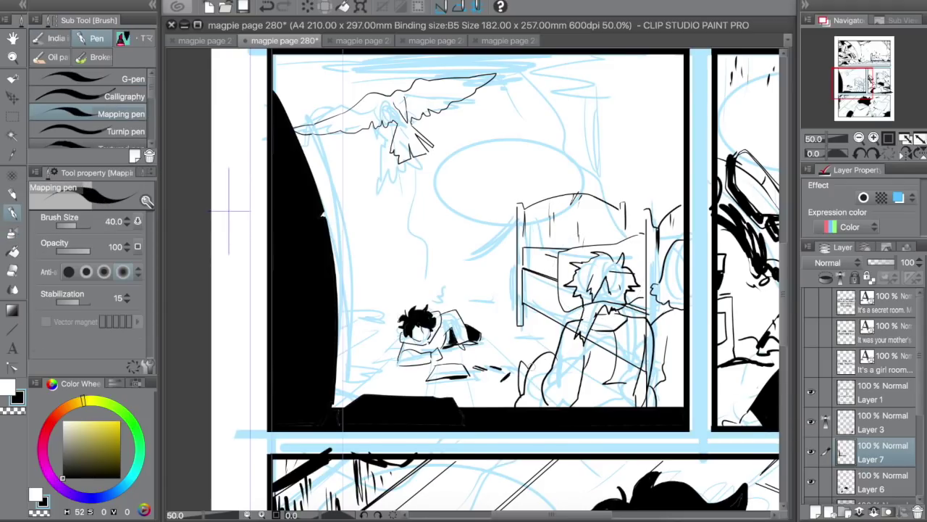
mouse_move(523, 366)
left_mouse_down()
mouse_move(527, 382)
mouse_move(525, 364)
mouse_move(554, 352)
mouse_move(519, 407)
mouse_move(561, 363)
mouse_move(598, 374)
mouse_move(558, 345)
mouse_move(587, 316)
mouse_move(587, 288)
mouse_move(620, 281)
mouse_move(628, 307)
left_mouse_up()
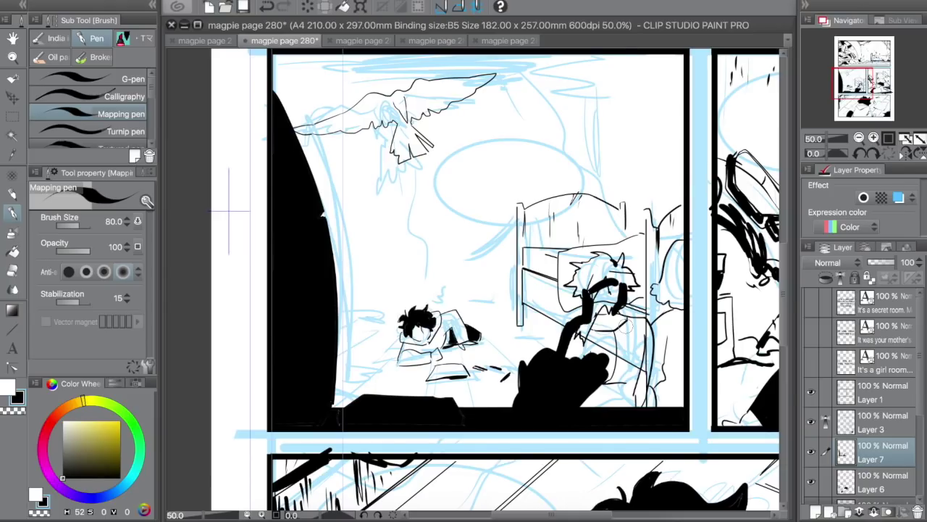
mouse_move(606, 289)
left_mouse_down()
mouse_move(595, 304)
mouse_move(616, 299)
mouse_move(626, 318)
mouse_move(651, 323)
mouse_move(672, 319)
mouse_move(659, 313)
mouse_move(663, 302)
left_mouse_up()
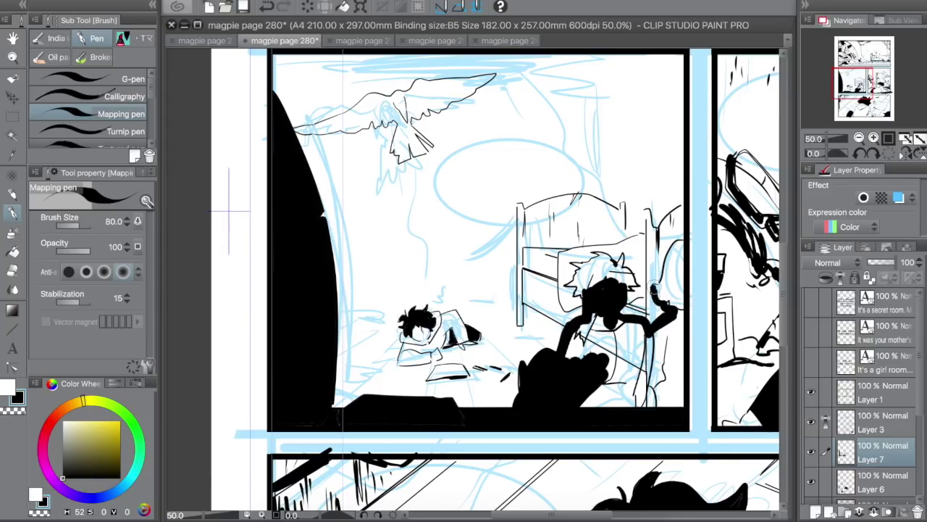
mouse_move(655, 288)
left_mouse_down()
mouse_move(677, 244)
mouse_move(657, 291)
mouse_move(680, 363)
mouse_move(679, 280)
mouse_move(668, 300)
mouse_move(673, 413)
mouse_move(678, 390)
left_mouse_up()
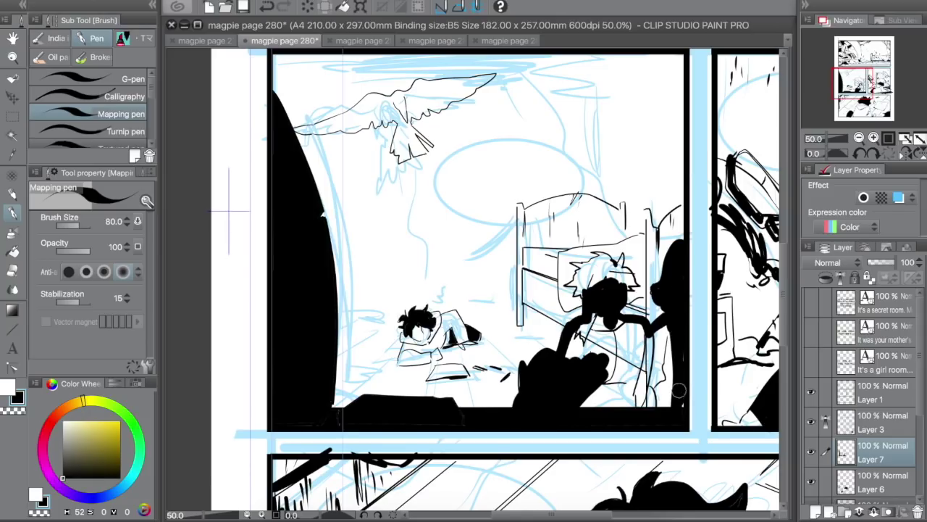
Fill the central foreground figure's hair and the remaining torso and side areas with black
key("g")
left_click(601, 273)
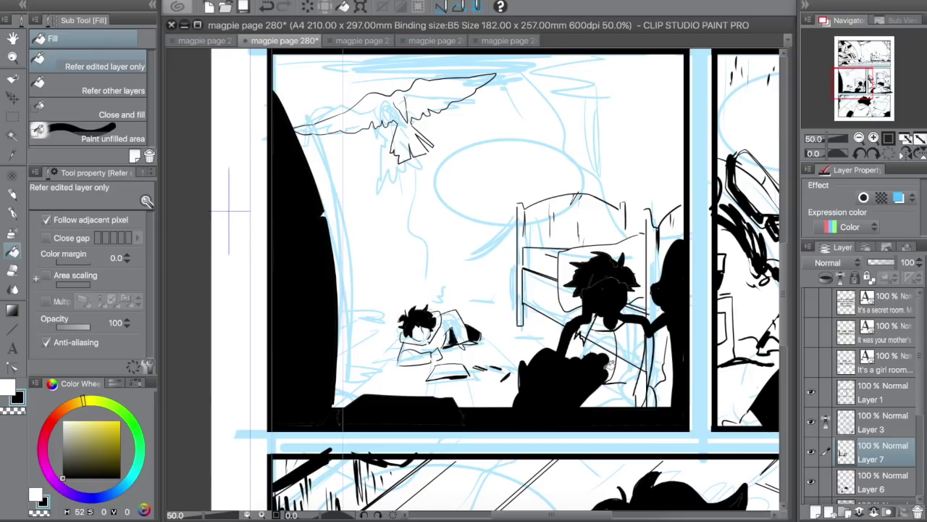
left_click(624, 352)
left_click(658, 361)
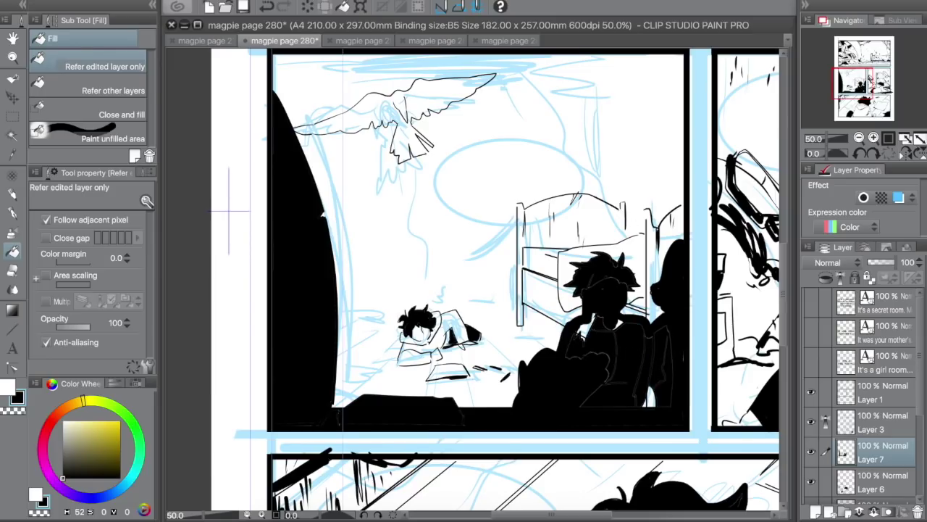
Paint the remaining gaps in the foreground figures' torsos and the right-edge figure black with the Mapping pen
key("p")
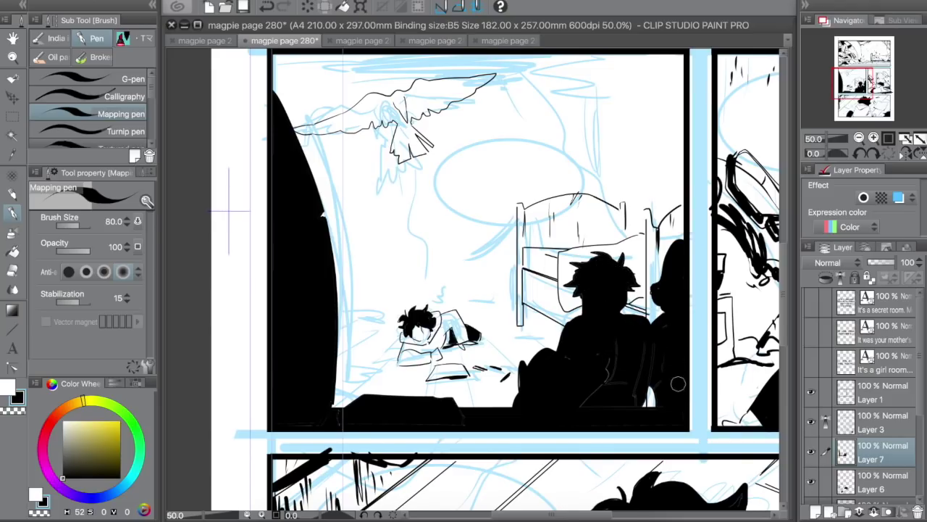
mouse_move(678, 384)
left_mouse_down()
mouse_move(653, 349)
mouse_move(655, 408)
mouse_move(629, 387)
mouse_move(633, 361)
mouse_move(610, 392)
mouse_move(605, 359)
mouse_move(578, 366)
left_mouse_up()
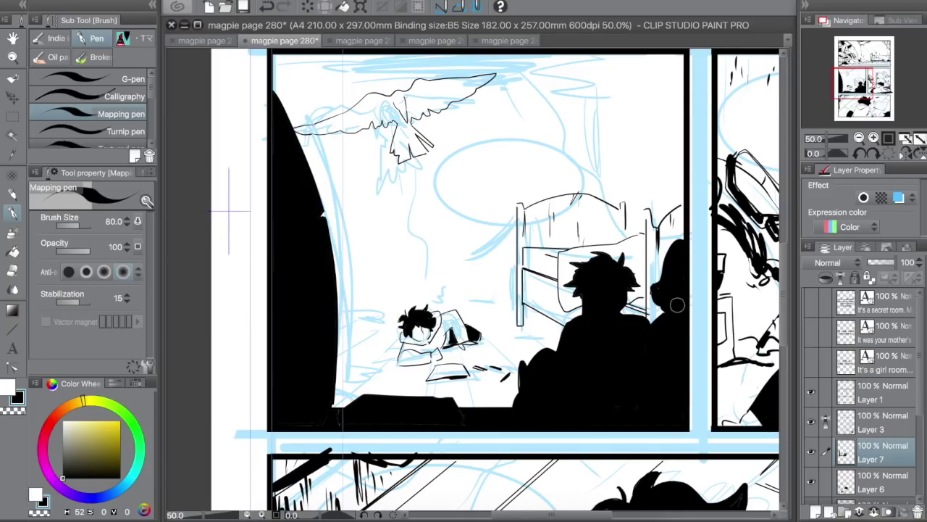
mouse_move(678, 305)
left_mouse_down()
mouse_move(656, 290)
mouse_move(661, 314)
mouse_move(649, 352)
left_mouse_up()
left_click_drag(682, 244, 671, 254)
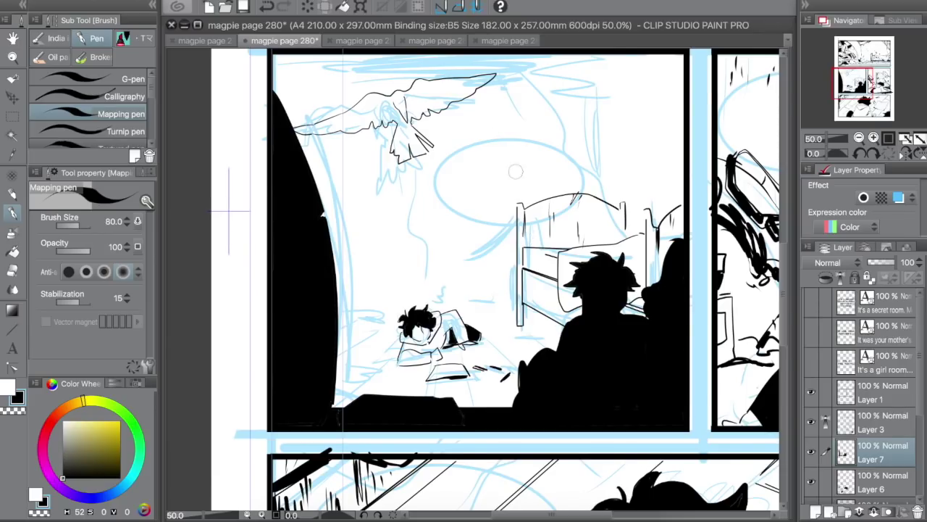
Draw straight floorboard lines in front of and beside the lying figure on Layer 6 with the size 7 Straight line tool
left_click(13, 329)
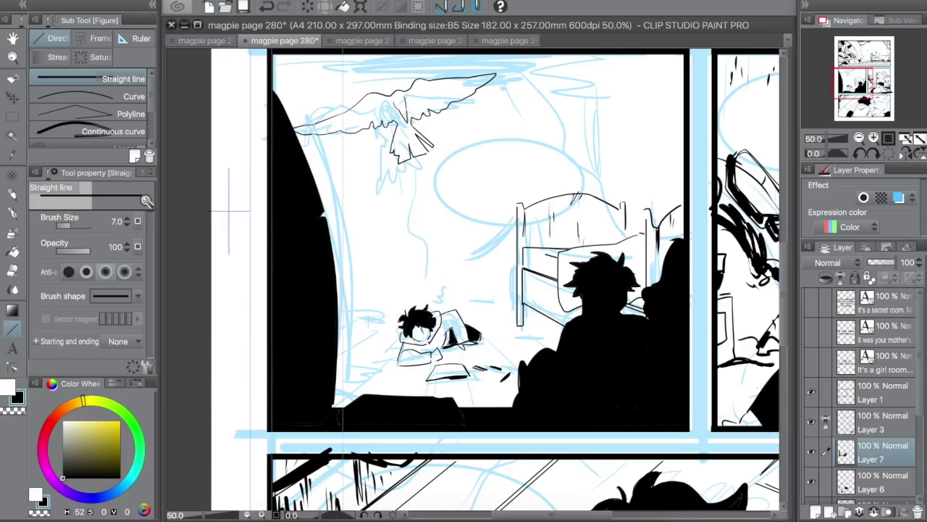
key("p")
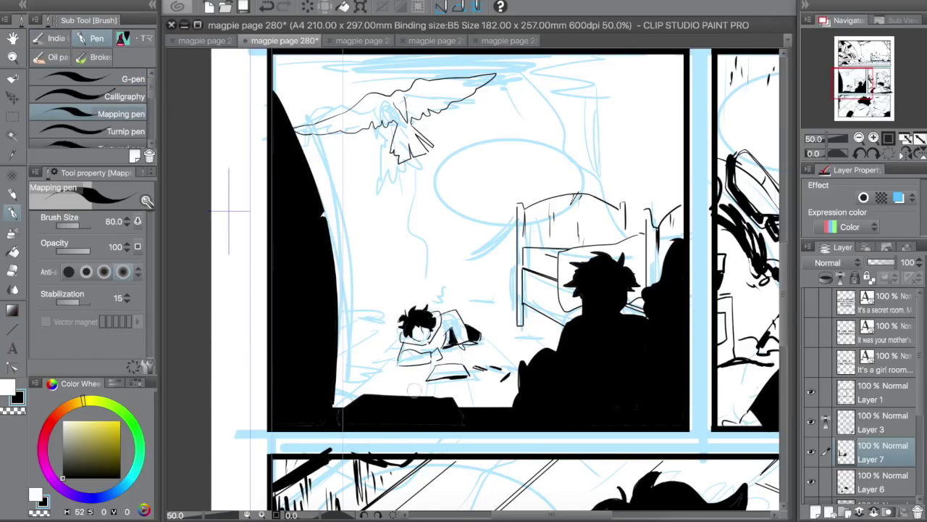
left_click(857, 487)
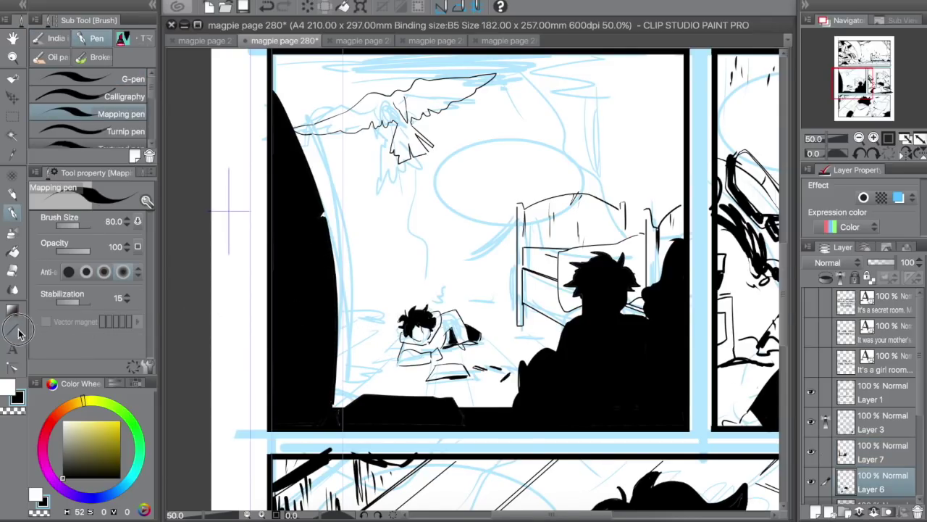
left_click(13, 329)
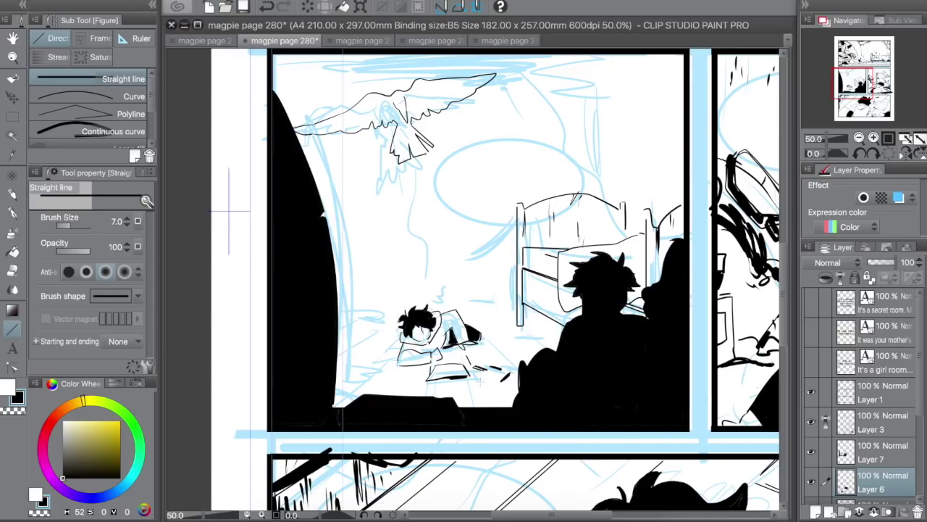
left_click_drag(471, 362, 488, 406)
left_click_drag(391, 361, 350, 398)
mouse_move(492, 336)
left_mouse_down()
mouse_move(524, 368)
mouse_move(523, 355)
left_mouse_up()
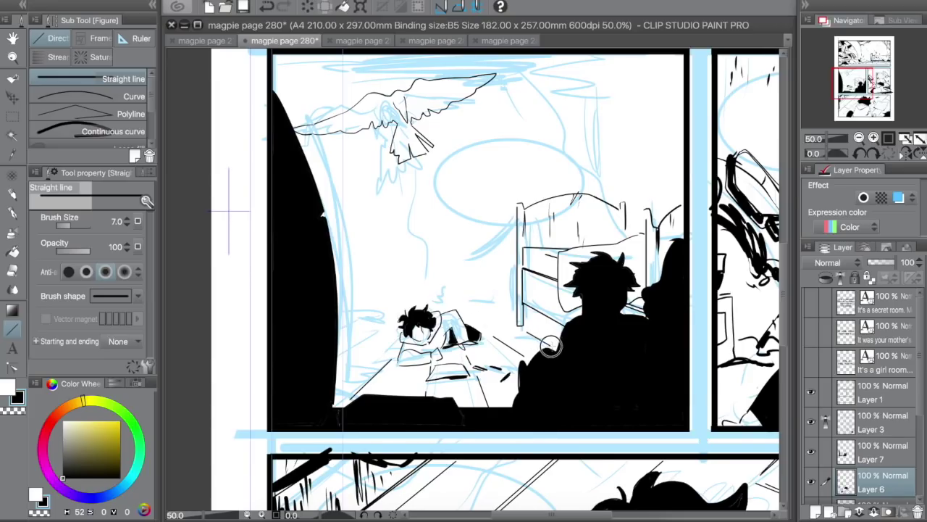
Add a floorboard line beside the black curtain shape and ink the broken far floor edge behind the lying figure
key("e")
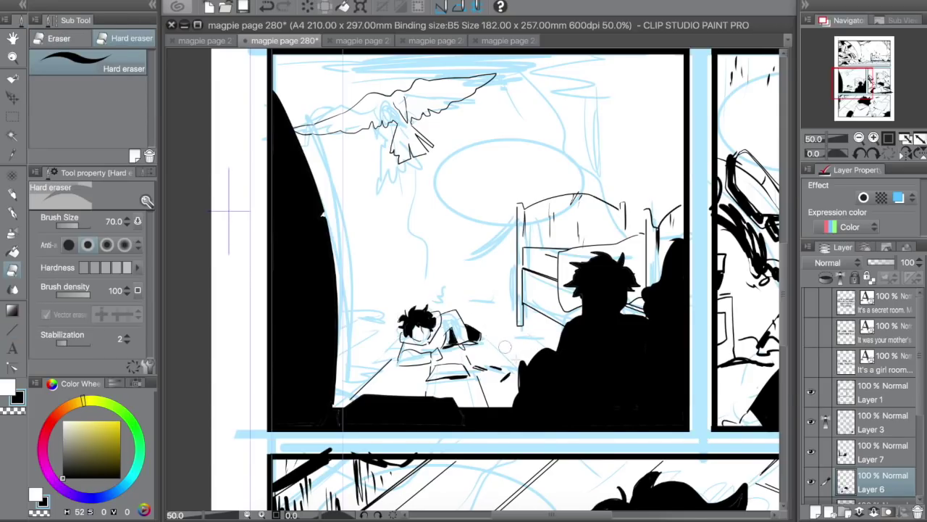
key("u")
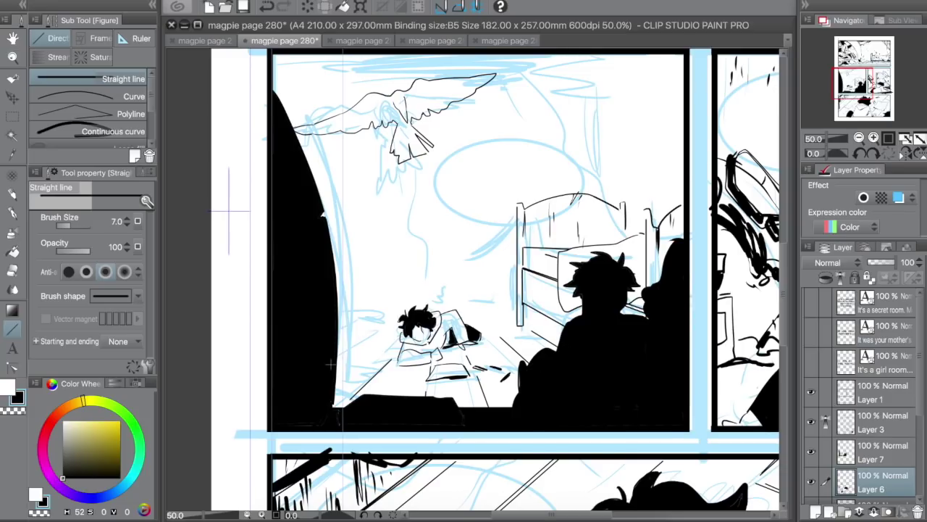
mouse_move(330, 364)
left_mouse_down()
mouse_move(379, 338)
mouse_move(355, 331)
mouse_move(392, 322)
left_mouse_up()
key("p")
left_click_drag(467, 318, 510, 313)
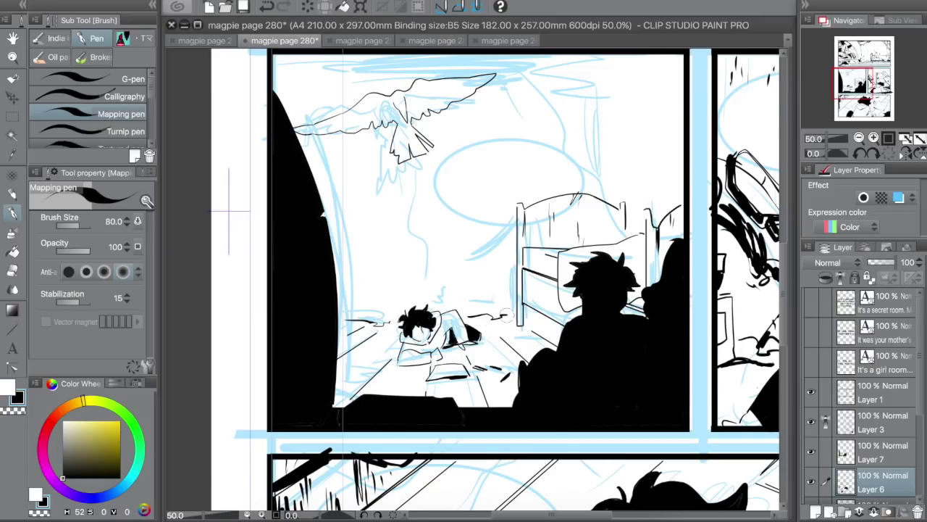
Ink the wavy hanging edge and short shading strokes along the ceiling at the bedroom panel's upper right
key("space")
left_click_drag(528, 148, 528, 206)
mouse_move(503, 134)
left_mouse_down()
mouse_move(562, 154)
mouse_move(645, 135)
mouse_move(684, 114)
left_mouse_up()
mouse_move(492, 116)
left_mouse_down()
mouse_move(521, 111)
mouse_move(533, 148)
left_mouse_up()
left_click_drag(529, 142, 571, 142)
left_click_drag(627, 125, 600, 128)
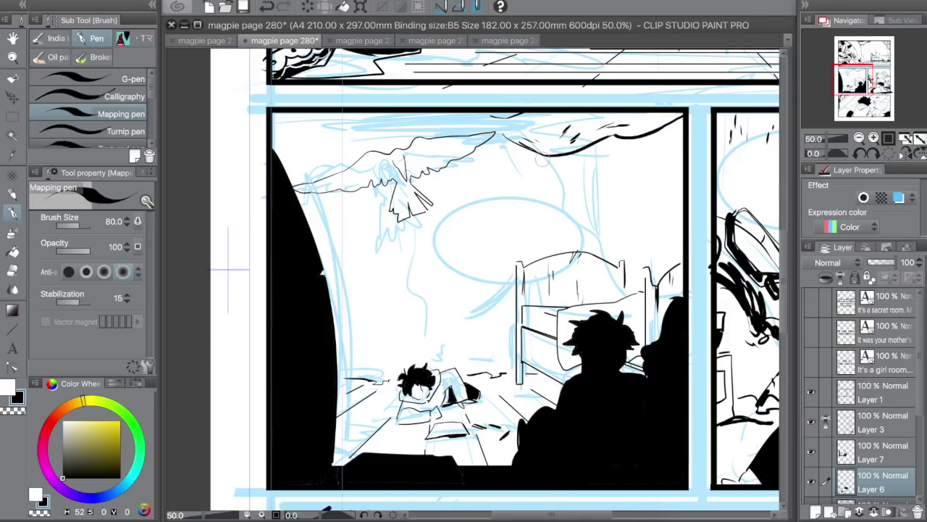
Ink the curved line running from the hanging edge down to the headboard and thicken the hanging edge in black
left_click_drag(537, 154, 582, 250)
mouse_move(537, 155)
left_mouse_down()
mouse_move(632, 148)
mouse_move(685, 118)
mouse_move(638, 145)
mouse_move(542, 158)
left_mouse_up()
mouse_move(612, 148)
left_mouse_down()
mouse_move(637, 146)
mouse_move(579, 153)
left_mouse_up()
key("e")
key("p")
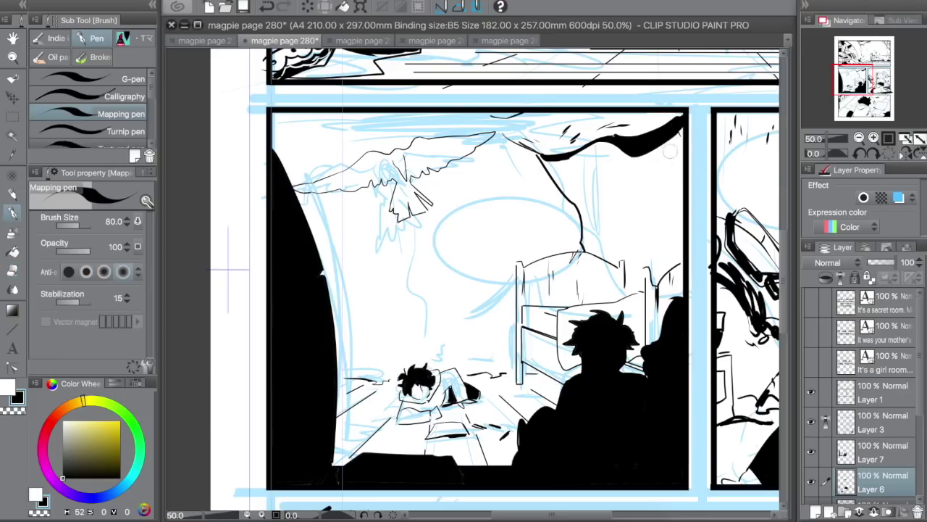
Add short vertical texture dashes across the wall above the bed
left_click_drag(669, 181, 670, 202)
left_click_drag(636, 181, 636, 188)
left_click_drag(597, 158, 598, 180)
left_click_drag(589, 169, 587, 192)
left_click_drag(577, 169, 577, 177)
left_click_drag(599, 231, 599, 240)
left_click_drag(611, 236, 612, 245)
left_click_drag(680, 143, 681, 156)
key("x")
key("x")
Ink the torn edge and shading strokes in the panel's upper-left corner and blacken the ceiling edge along the top border
left_click(852, 81)
left_click_drag(355, 91, 309, 146)
mouse_move(331, 91)
left_mouse_down()
mouse_move(345, 101)
mouse_move(369, 91)
mouse_move(533, 90)
mouse_move(463, 91)
mouse_move(491, 90)
left_mouse_up()
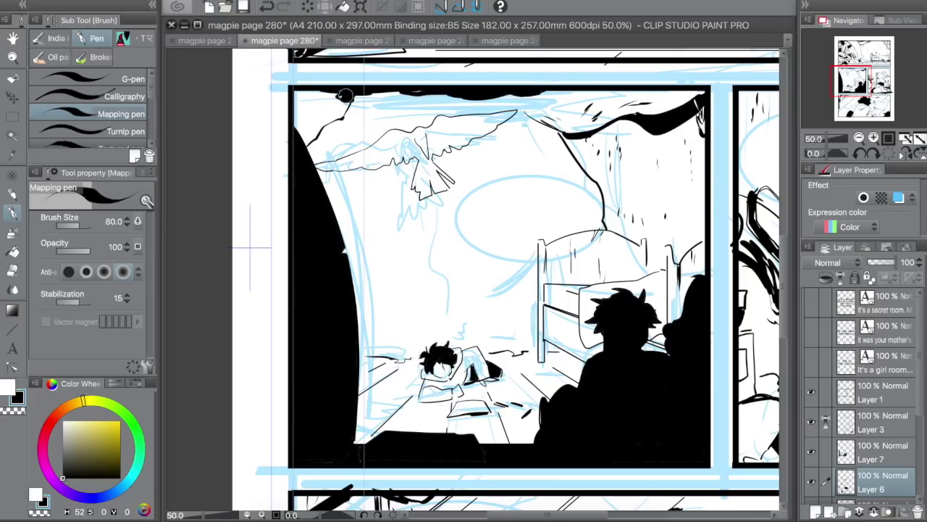
mouse_move(323, 93)
left_mouse_down()
mouse_move(329, 103)
mouse_move(306, 116)
mouse_move(317, 126)
mouse_move(336, 110)
left_mouse_up()
left_click_drag(314, 93, 330, 103)
key("e")
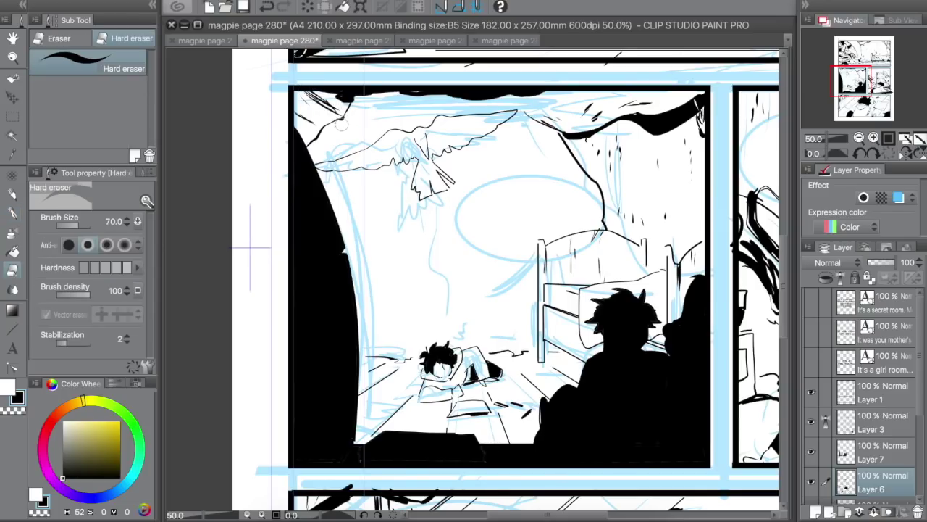
key("p")
Thicken the far floor edge, add short plank strokes around the lying figure, and save the page
left_click_drag(364, 361, 385, 365)
left_click_drag(494, 358, 535, 345)
left_click_drag(359, 403, 385, 409)
left_click_drag(434, 404, 424, 430)
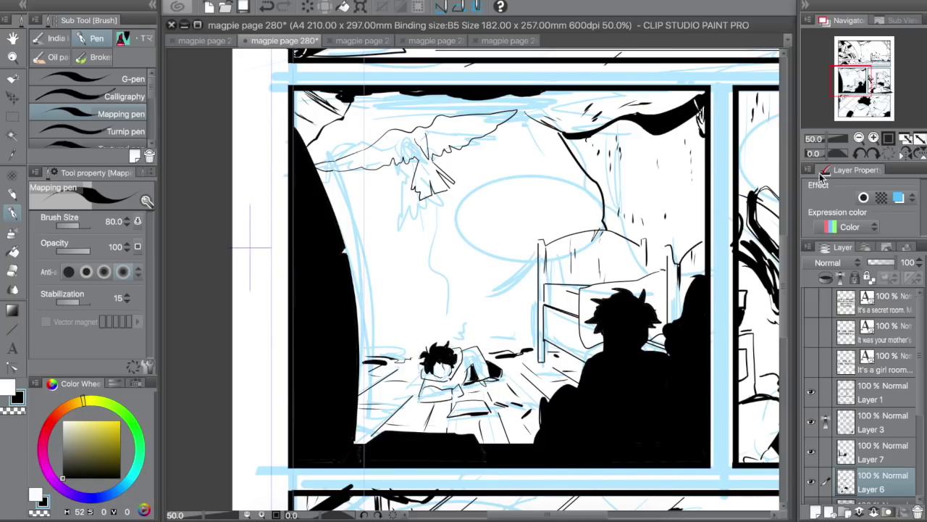
key("super+s")
left_click(859, 137)
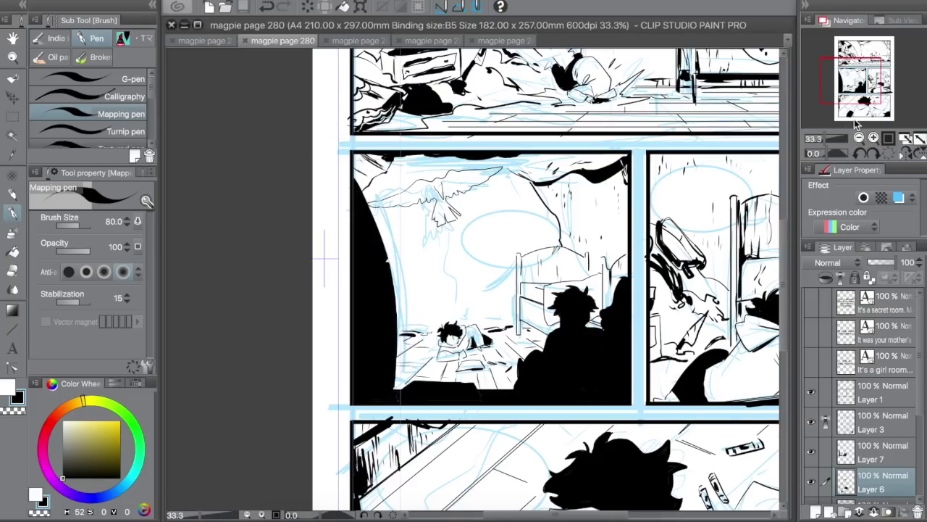
left_click_drag(849, 84, 829, 98)
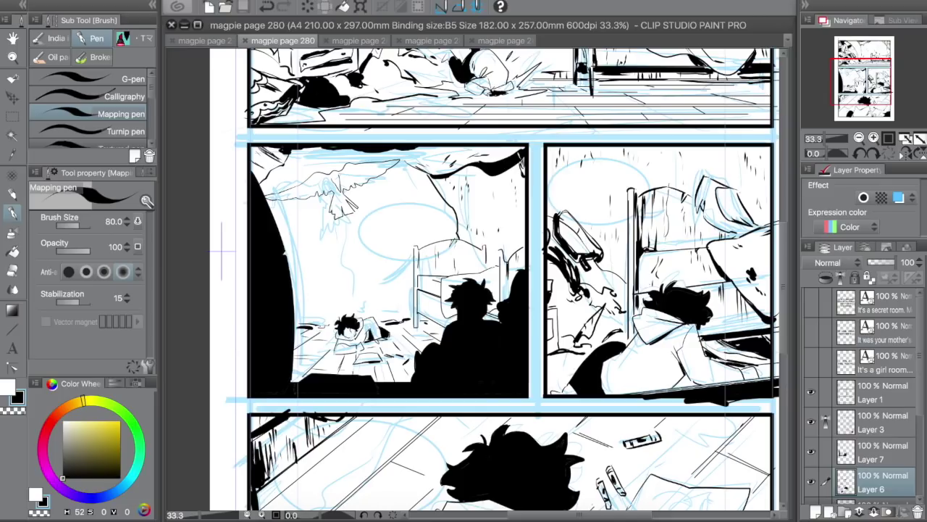
On magpie page 281, merge Layers 6, 5 and 4 down into Layer 3 and add a new layer above Layer 1
left_click(355, 41)
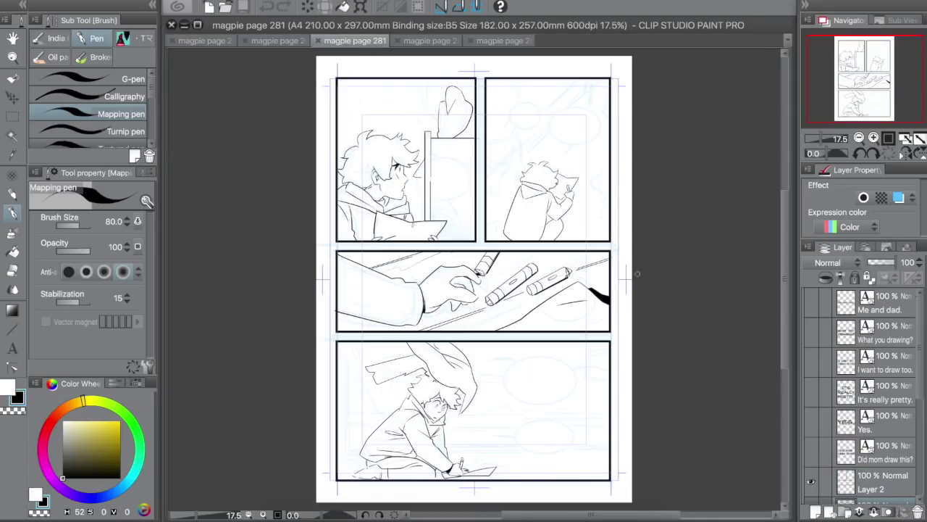
scroll(833, 394, "down", 4)
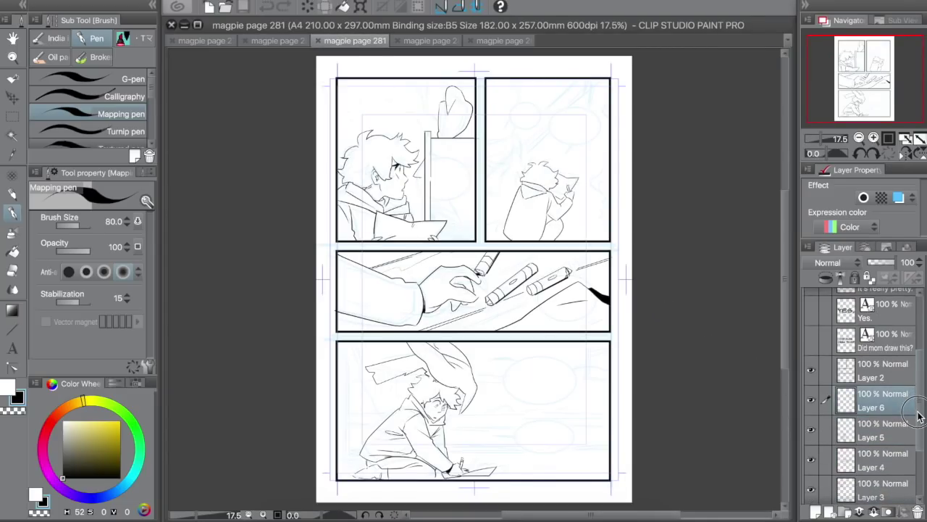
left_click(812, 399)
left_click(813, 398)
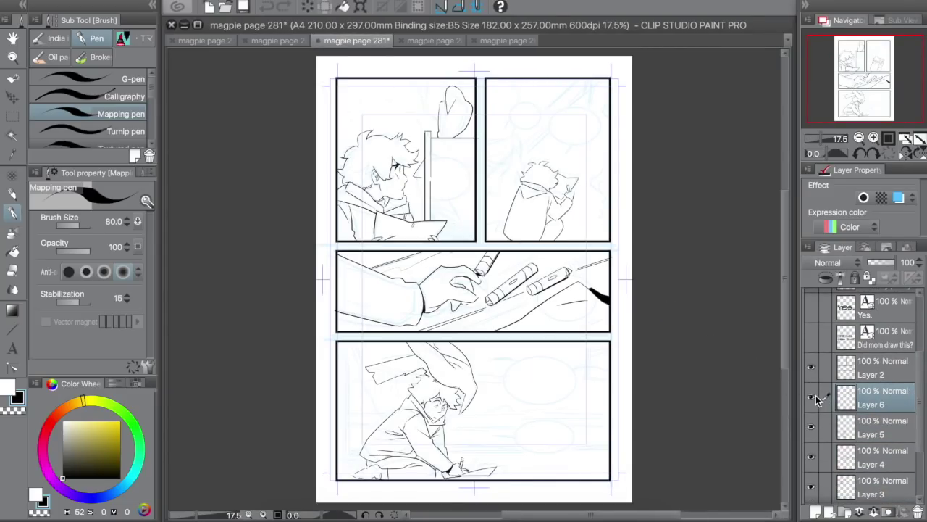
left_click(874, 512)
left_click(874, 511)
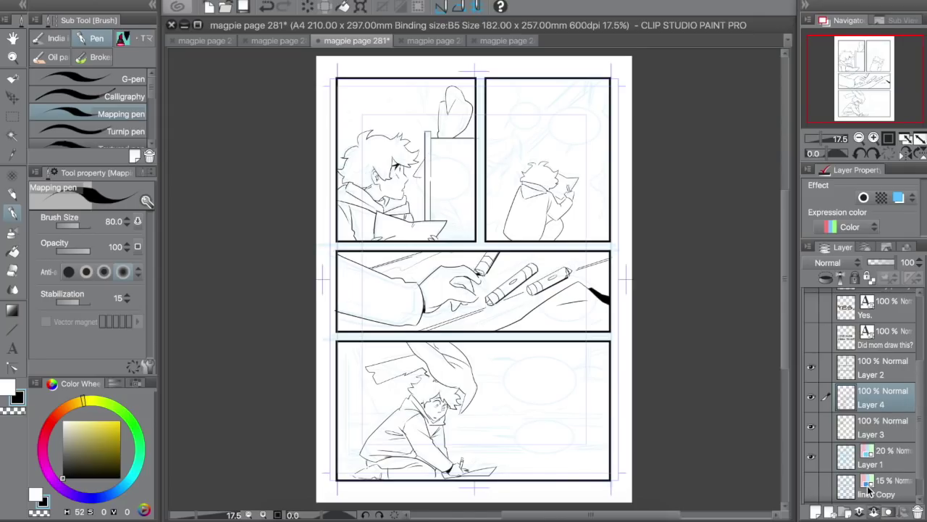
left_click(873, 512)
left_click(876, 432)
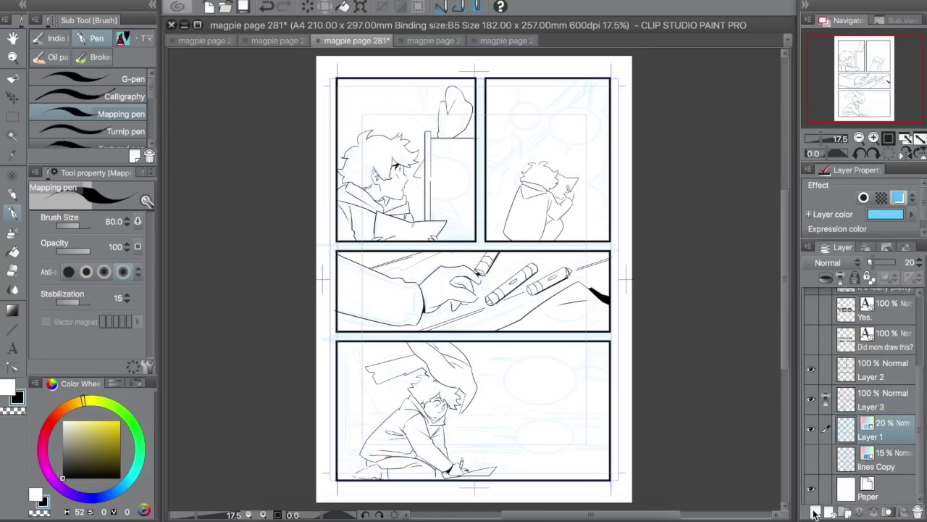
left_click(815, 511)
Erase the vertical post and horizontal edge lines behind the boy in the first panel on Layer 3 with the Hard eraser
left_click(11, 55)
left_click_drag(306, 77, 534, 271)
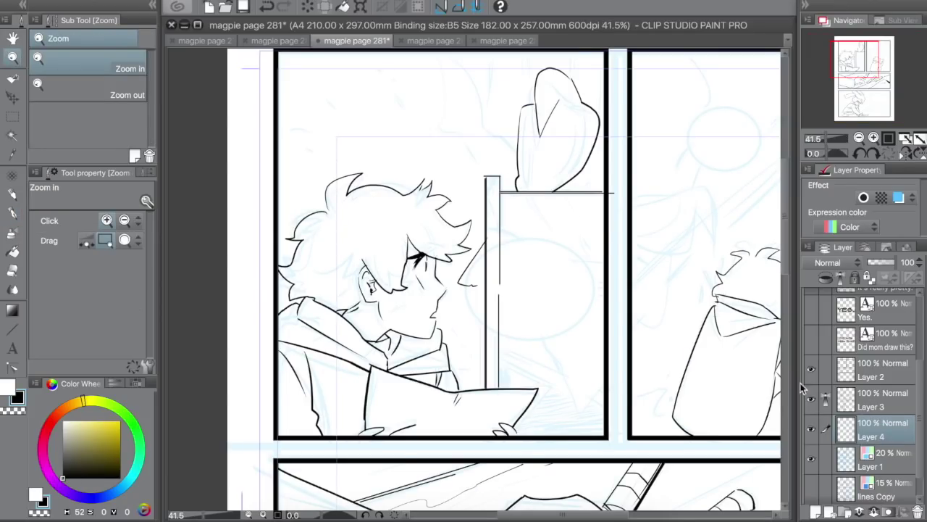
key("e")
left_click(864, 400)
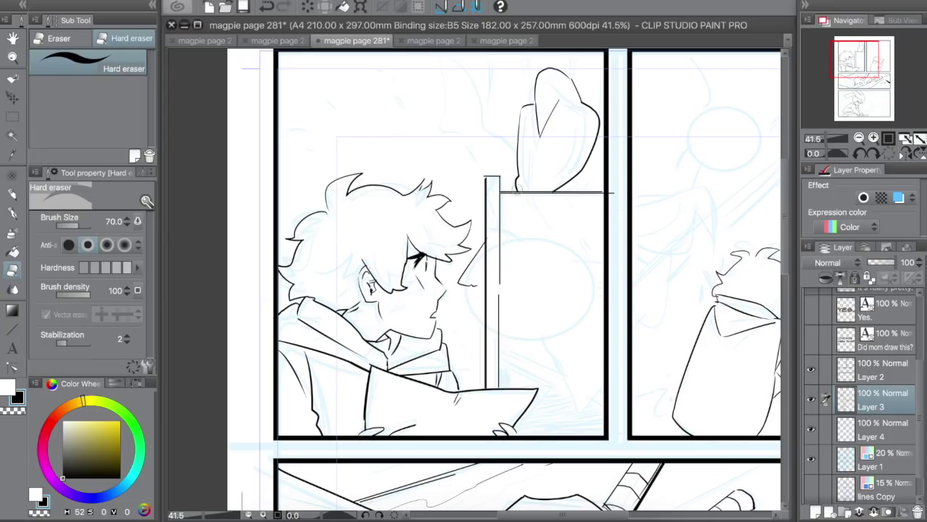
mouse_move(492, 184)
left_mouse_down()
mouse_move(513, 191)
mouse_move(547, 196)
left_mouse_up()
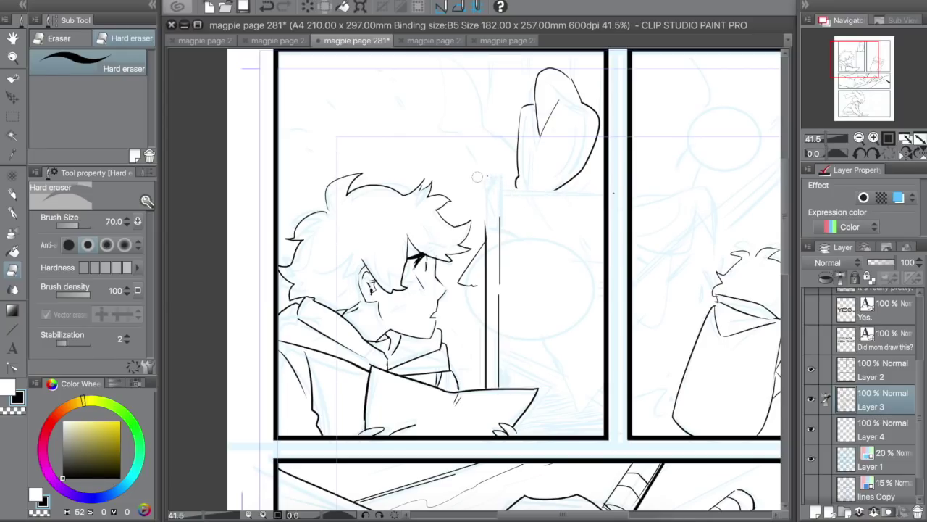
mouse_move(477, 176)
left_mouse_down()
mouse_move(487, 214)
mouse_move(456, 284)
mouse_move(507, 224)
mouse_move(478, 384)
mouse_move(506, 382)
mouse_move(494, 382)
mouse_move(497, 345)
left_mouse_up()
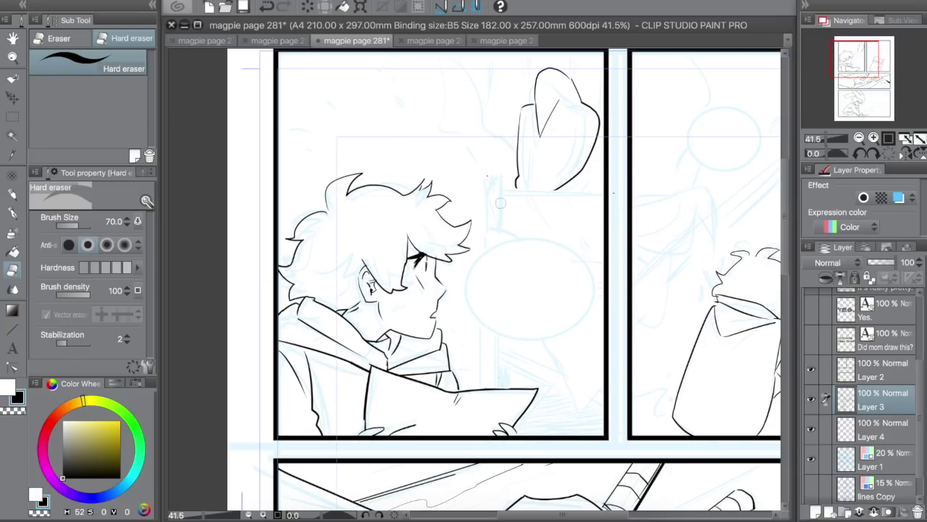
Draw a straight horizontal edge line on Layer 4 from below the rounded object across to the boy's hair
left_click(851, 434)
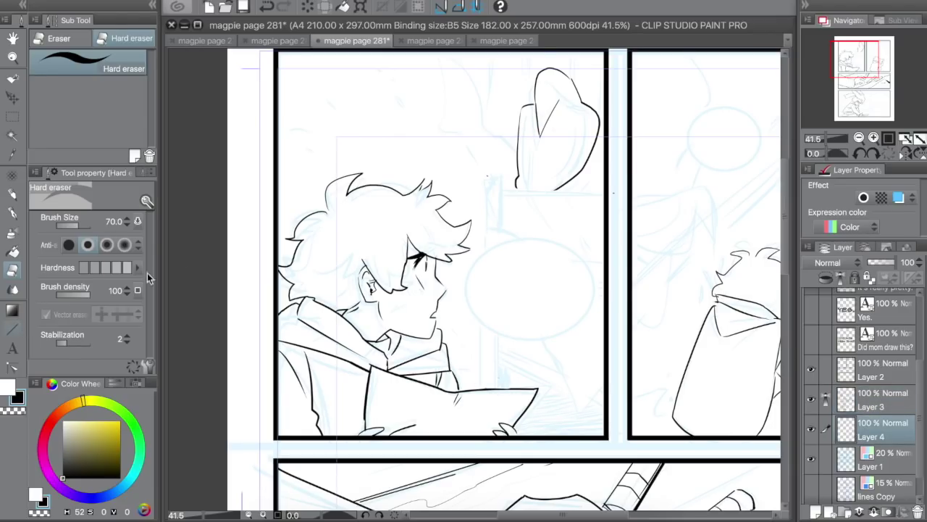
key("u")
left_click_drag(599, 194, 367, 190)
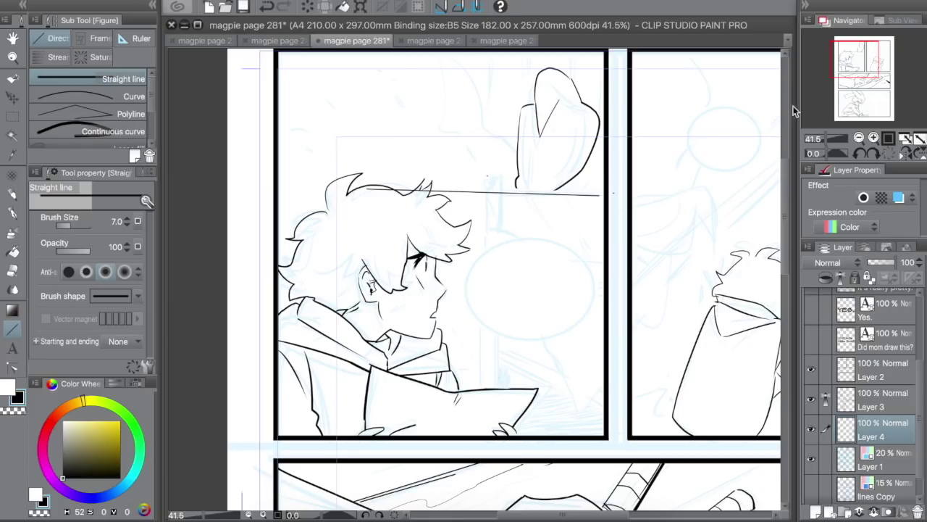
Draw two pairs of straight vertical lines above the boy's head and a short slanted stroke at the top border
left_click_drag(862, 62, 861, 56)
left_click_drag(335, 139, 335, 482)
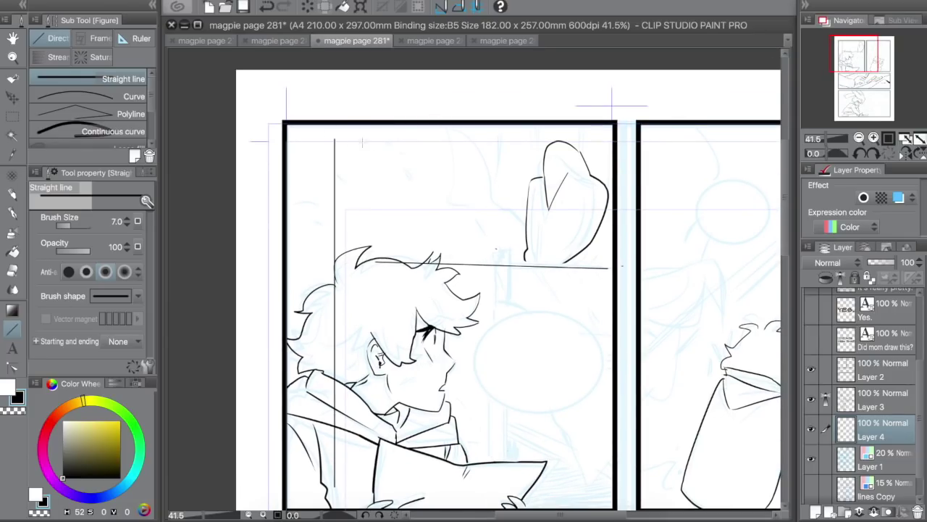
mouse_move(362, 139)
left_mouse_down()
mouse_move(362, 448)
mouse_move(356, 141)
left_mouse_up()
key("ctrl+z")
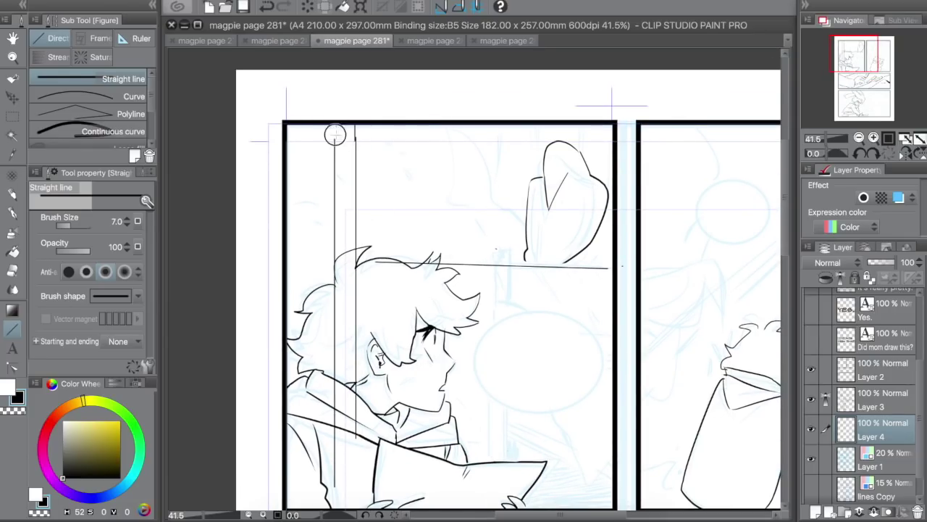
key("p")
key("u")
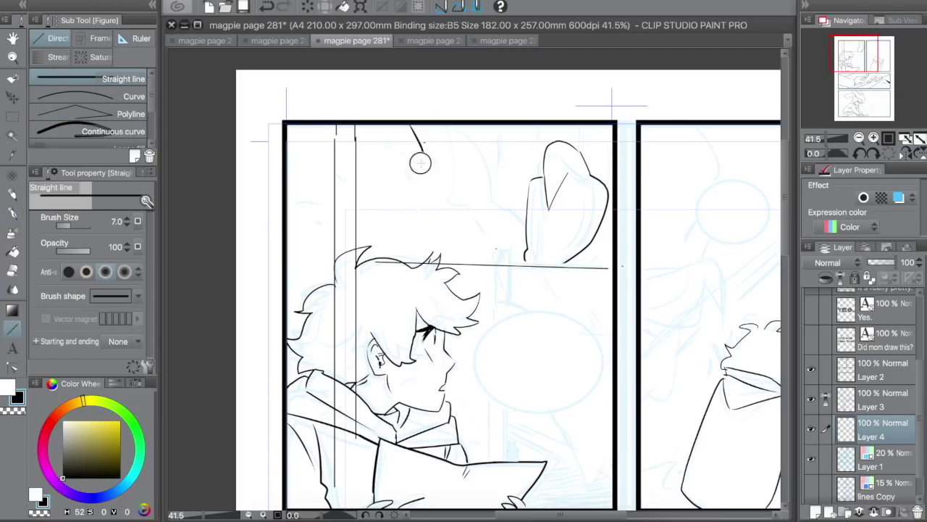
mouse_move(425, 143)
left_mouse_down()
mouse_move(426, 255)
mouse_move(434, 253)
left_mouse_up()
Erase the parts of the background lines that cross the boy's hair, face and clothing
key("e")
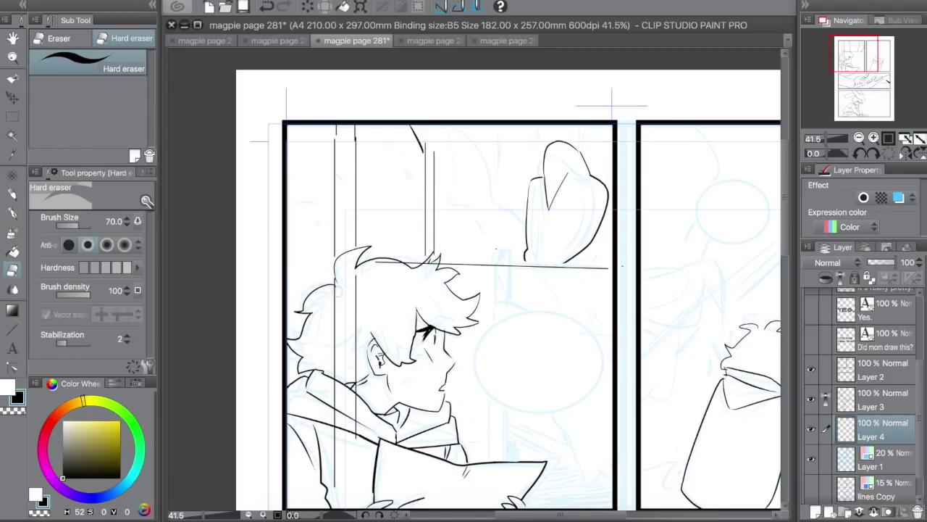
left_click_drag(335, 290, 335, 488)
left_click_drag(355, 308, 355, 419)
left_click_drag(378, 265, 421, 262)
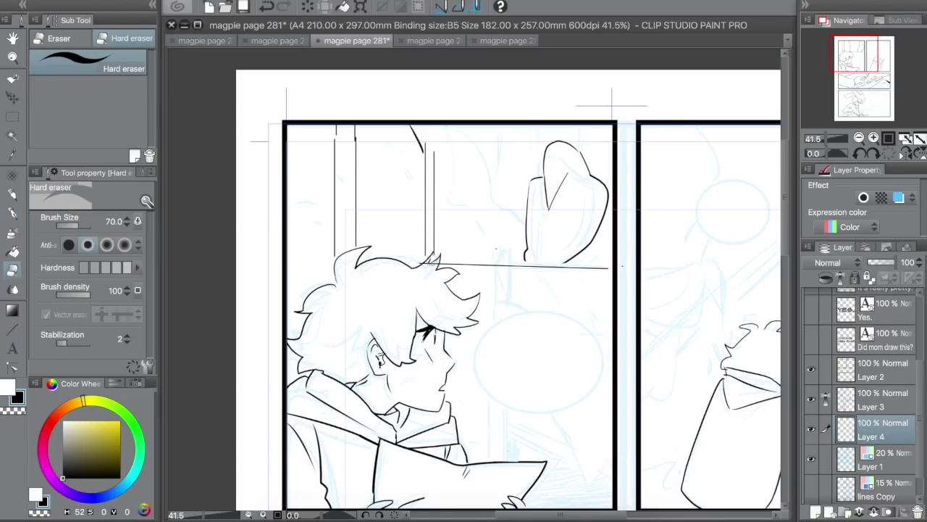
Draw two straight horizontal lines between the boy's face and the first panel's right border
key("h")
left_click_drag(473, 305, 462, 236)
key("u")
left_click_drag(451, 323, 594, 323)
key("ctrl+z")
left_click_drag(449, 279, 576, 278)
left_click_drag(451, 355, 594, 355)
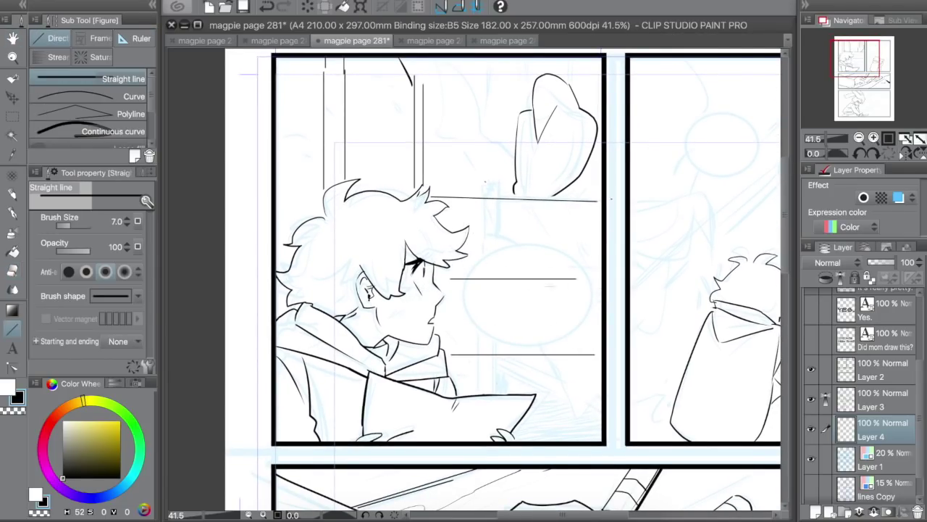
Ink a curved corner and slanted edge below the rounded object near the first panel's border, erasing the horizontal line crossing it
key("p")
mouse_move(593, 180)
left_mouse_down()
mouse_move(572, 210)
mouse_move(601, 268)
left_mouse_up()
key("e")
left_click_drag(576, 204, 587, 200)
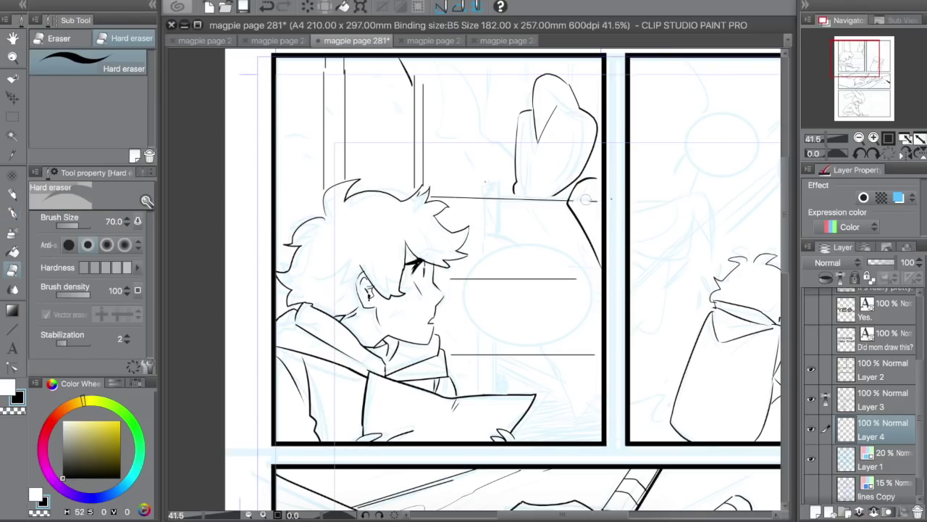
Draw thin crease lines beside the boy's hair and thicken the slanted edge and its lower corner in solid black
key("p")
left_click_drag(495, 221, 504, 259)
left_click_drag(500, 203, 539, 270)
left_click_drag(556, 262, 558, 271)
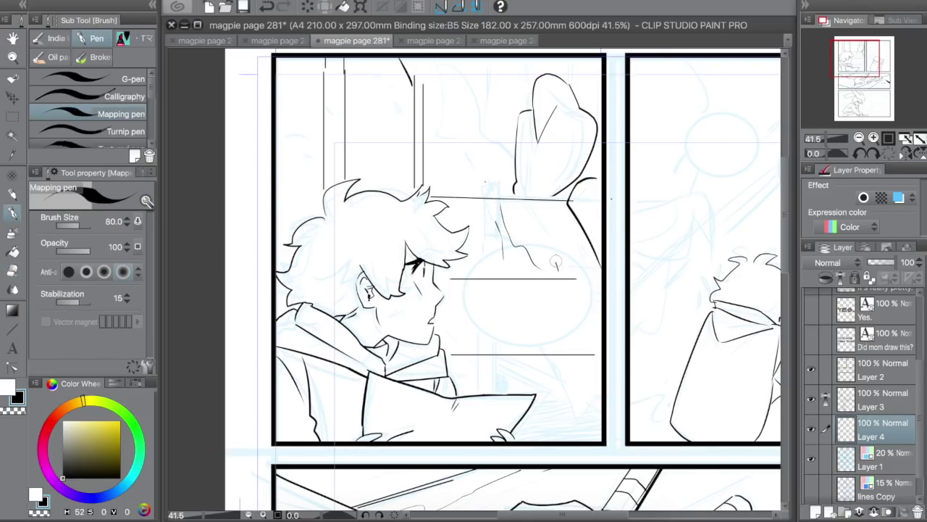
mouse_move(569, 210)
left_mouse_down()
mouse_move(604, 275)
mouse_move(581, 278)
left_mouse_up()
key("ctrl+z")
left_click_drag(580, 278, 601, 276)
Thicken the inner vertical lines above the boy's head with black and start short grain strokes between them
left_click_drag(399, 120, 402, 163)
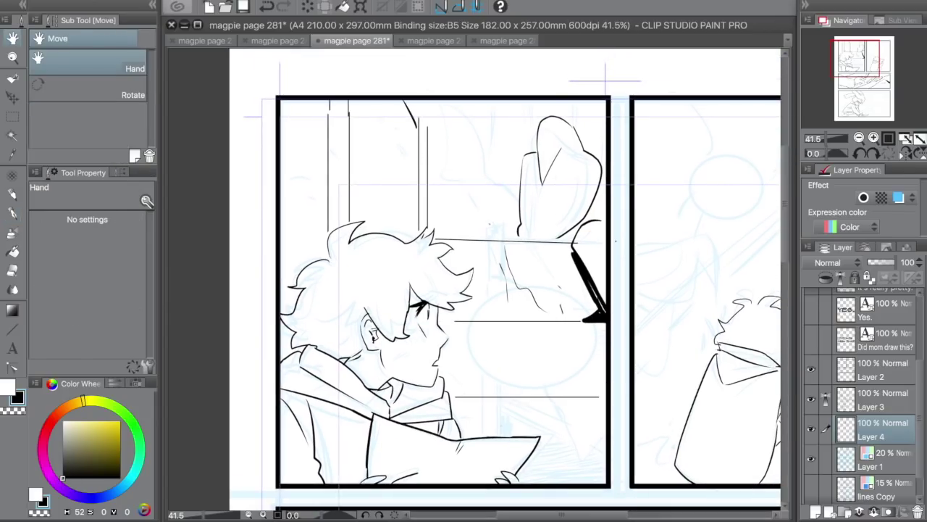
left_click_drag(346, 101, 345, 156)
left_click_drag(347, 103, 346, 204)
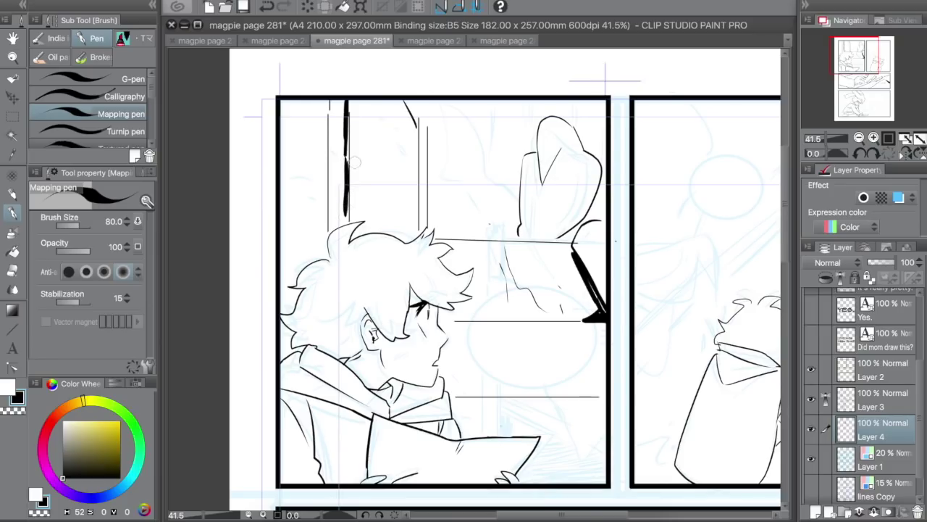
left_click_drag(397, 100, 399, 217)
left_click_drag(421, 138, 423, 181)
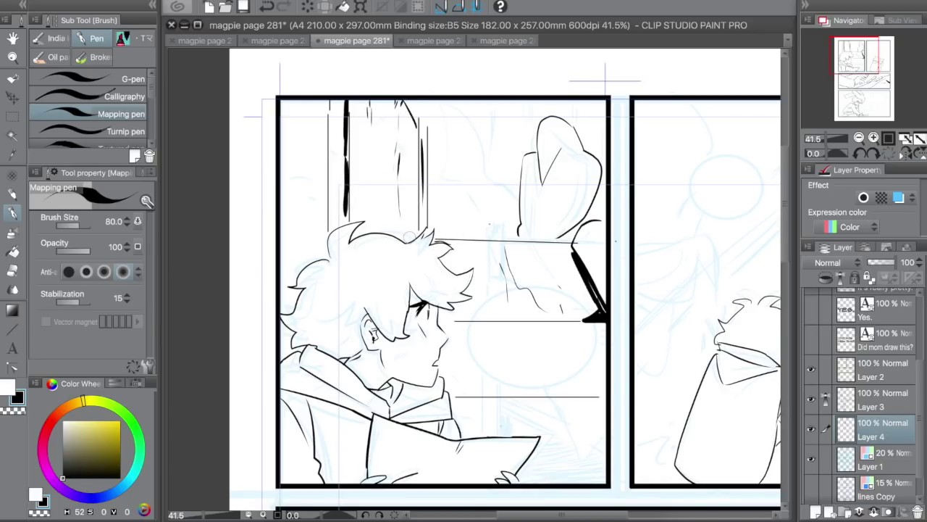
Add more short vertical grain strokes between the uprights above the boy's head
key("e")
key("p")
mouse_move(344, 148)
left_mouse_down()
mouse_move(343, 196)
mouse_move(337, 190)
left_mouse_up()
left_click_drag(368, 133, 370, 213)
left_click_drag(383, 172, 381, 218)
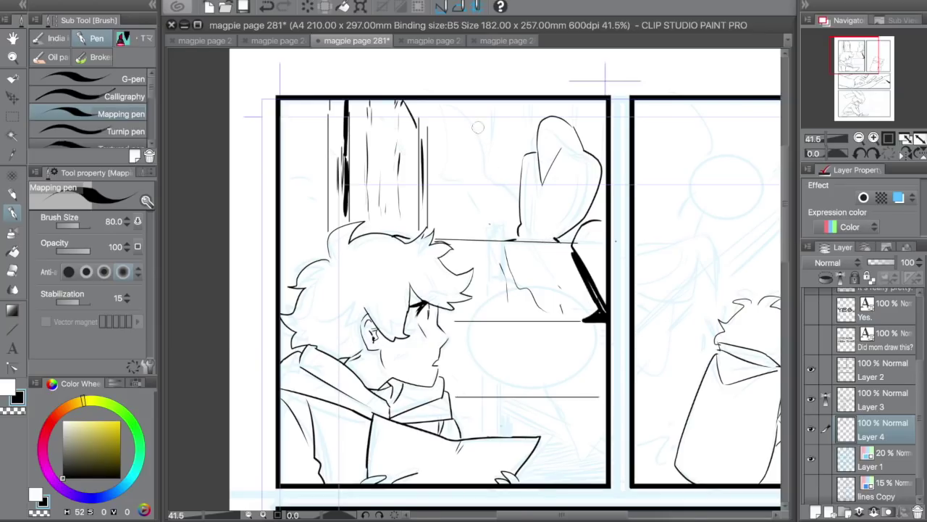
Draw short dashes across the upper wall and a curved outline between the first panel's outer border and the uprights
left_click_drag(487, 116, 490, 128)
left_click_drag(497, 116, 507, 144)
left_click_drag(289, 138, 327, 210)
left_click_drag(326, 104, 322, 155)
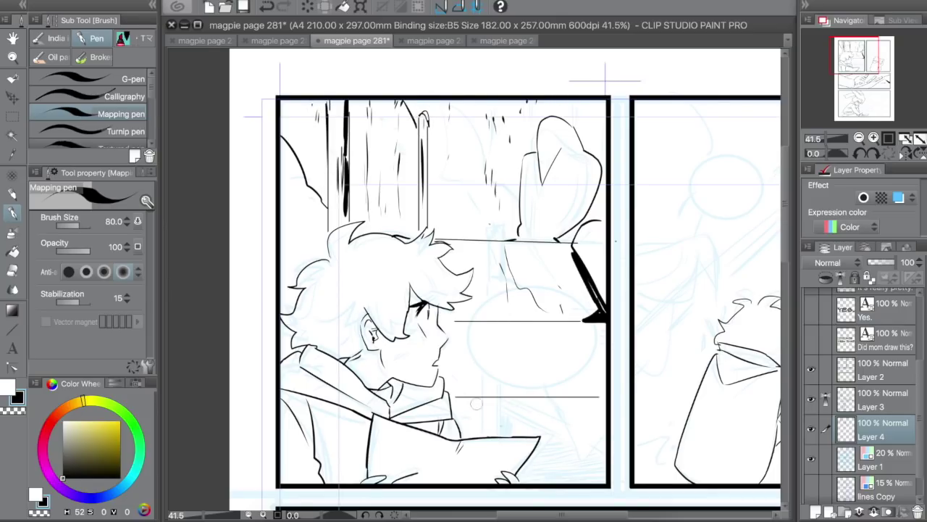
Ink vertical grain strokes between the two horizontal lines beside the boy's face and a short stroke under the lower line
left_click_drag(455, 399, 500, 402)
left_click_drag(517, 329, 517, 362)
left_click_drag(577, 334, 584, 395)
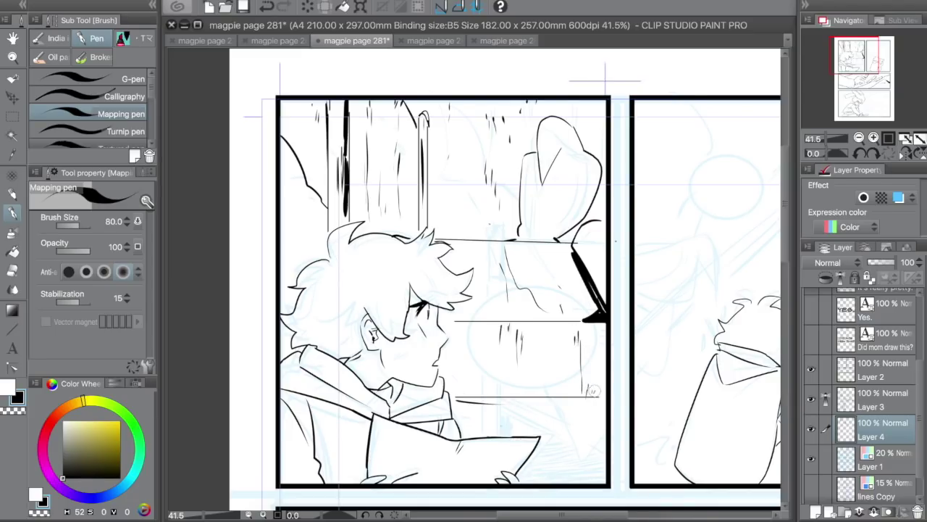
left_click_drag(596, 325, 597, 345)
left_click_drag(565, 406, 553, 336)
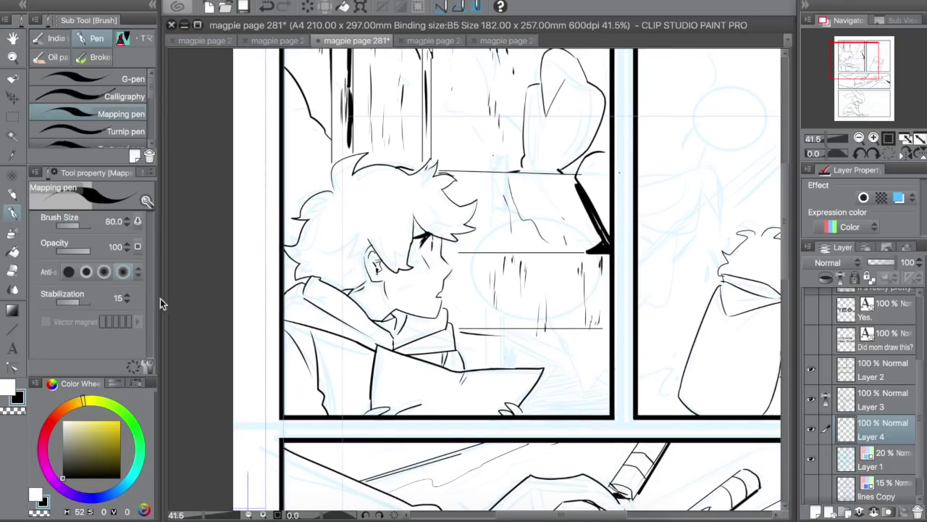
Draw a straight line just below the lower ledge line, hatch the ledge beside the collar and thicken the upper horizontal line
key("u")
left_click_drag(459, 336, 607, 338)
key("p")
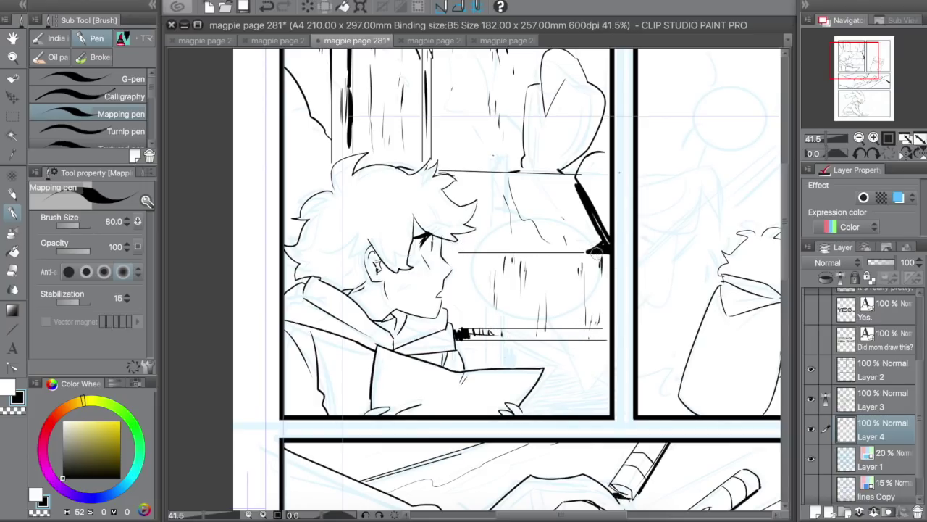
left_click_drag(594, 252, 536, 253)
Merge Layer 3 down into Layer 4
left_click(872, 452)
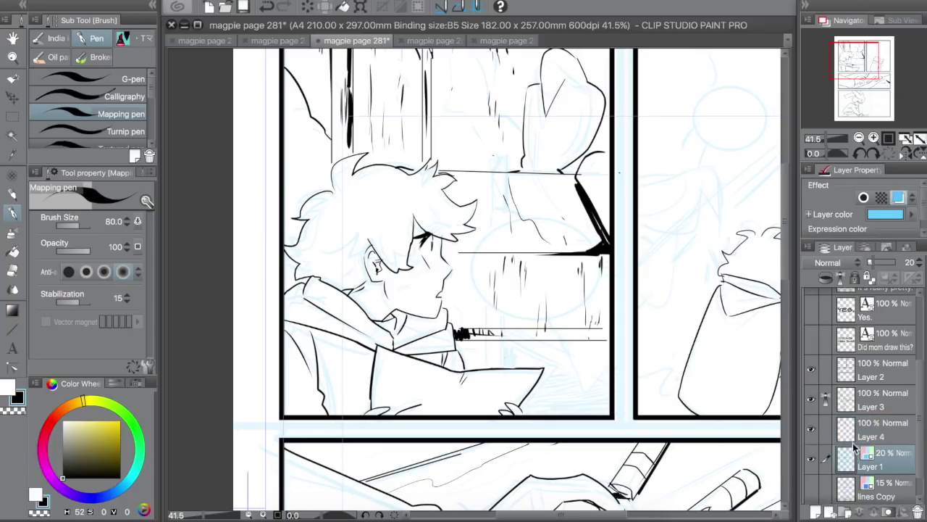
left_click(869, 430)
left_click(869, 402)
left_click(874, 511)
left_click(865, 429)
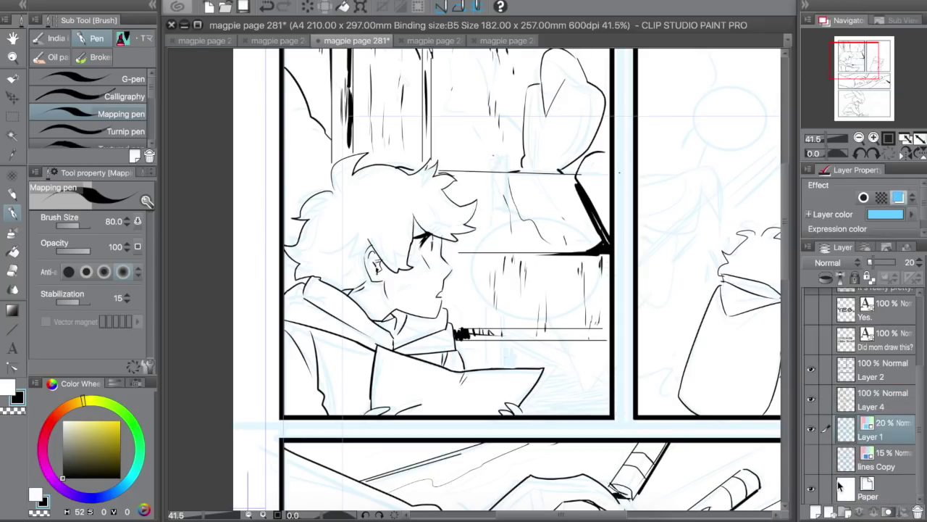
Set Layer 4 as the reference layer and add a new raster layer directly above Layer 1
left_click(865, 405)
left_click(842, 280)
left_click(866, 427)
left_click(815, 512)
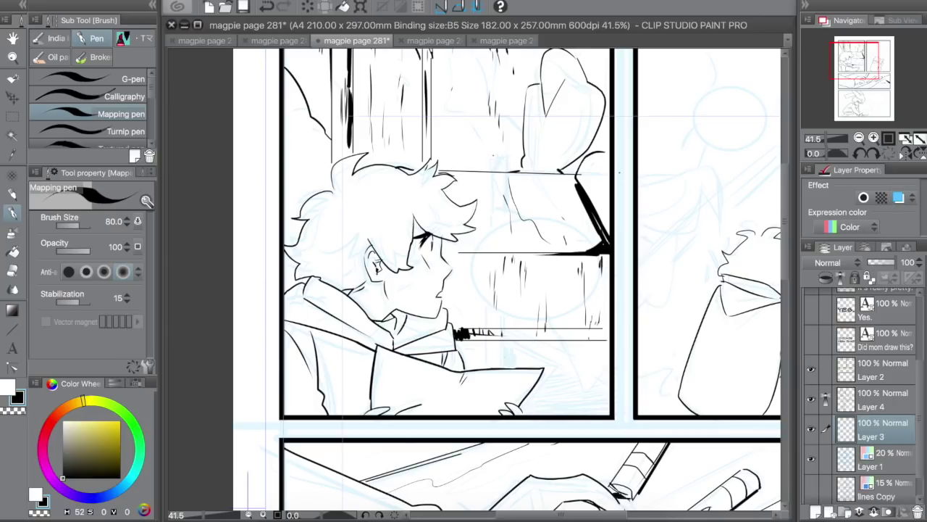
Choose the Mapping pen reference brush and fill the tuft on top of the boy's hair with black on Layer 3
left_click_drag(343, 183, 358, 156)
scroll(148, 102, "down", 2)
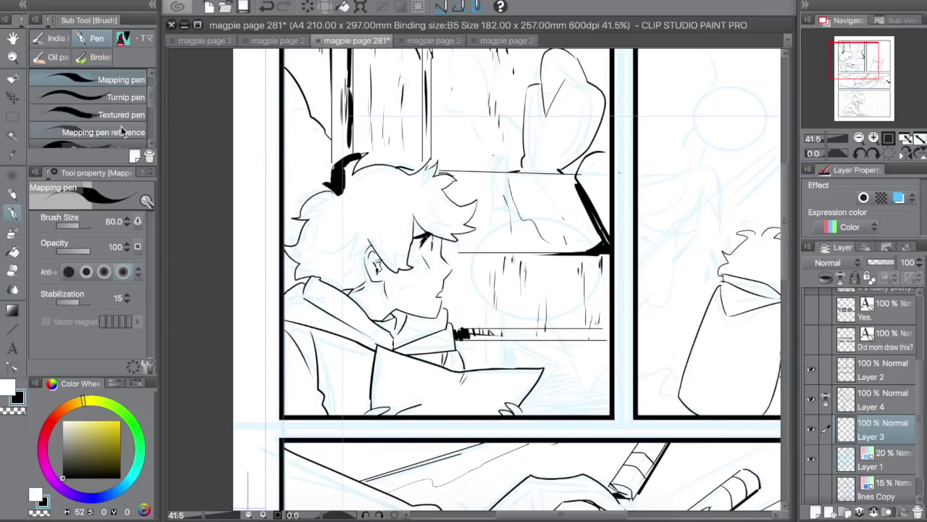
left_click(104, 132)
key("e")
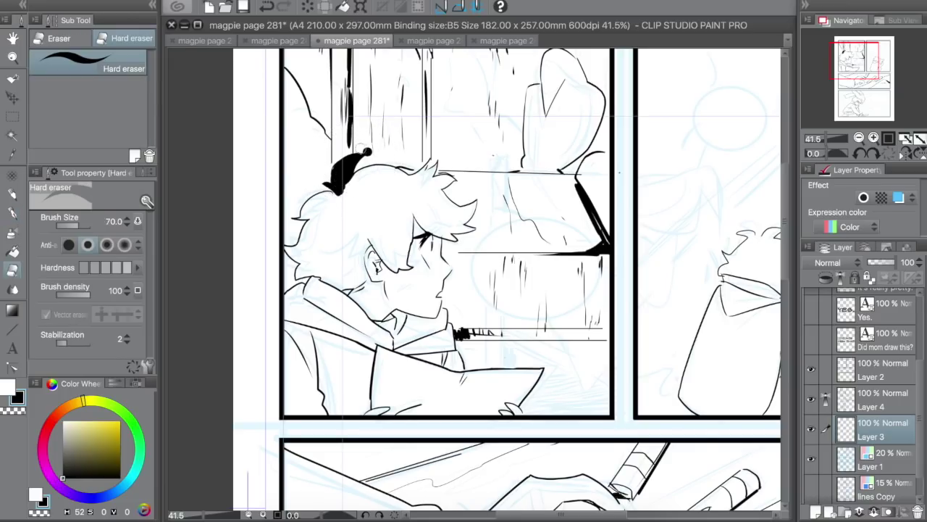
Fill the crown and fringe of the boy's hair with solid black, raising the brush size to 500
key("p")
mouse_move(355, 168)
left_mouse_down()
mouse_move(384, 178)
mouse_move(434, 172)
mouse_move(471, 219)
mouse_move(476, 196)
mouse_move(470, 230)
mouse_move(455, 234)
mouse_move(461, 241)
mouse_move(447, 232)
left_mouse_up()
key("e")
key("p")
key("e")
key("p")
mouse_move(437, 229)
left_mouse_down()
mouse_move(401, 216)
mouse_move(387, 243)
mouse_move(401, 262)
mouse_move(392, 264)
mouse_move(371, 202)
mouse_move(338, 245)
left_mouse_up()
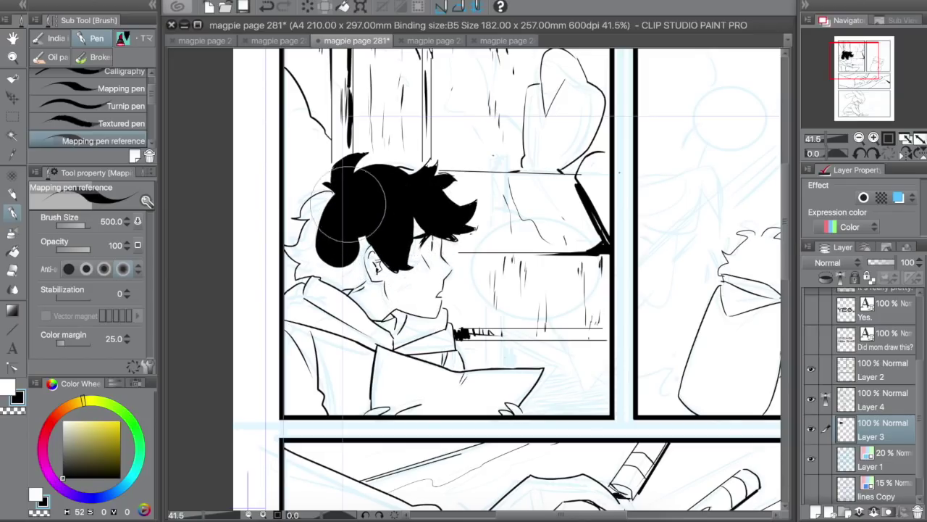
Reduce the brush size to 120 and fill the back of the boy's hair with solid black
key("bracketleft")
key("bracketleft")
key("bracketleft")
key("bracketleft")
key("bracketleft")
key("bracketleft")
key("bracketleft")
mouse_move(333, 196)
left_mouse_down()
mouse_move(302, 247)
mouse_move(289, 246)
mouse_move(305, 258)
mouse_move(313, 251)
mouse_move(303, 270)
mouse_move(317, 274)
mouse_move(302, 271)
mouse_move(325, 253)
mouse_move(339, 283)
mouse_move(325, 270)
mouse_move(353, 250)
mouse_move(342, 269)
left_mouse_up()
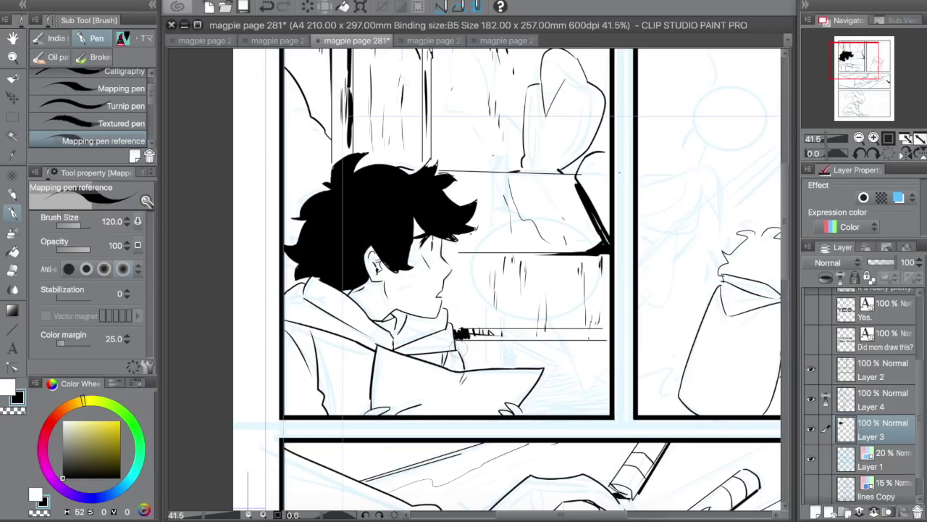
Fill the area below the ledge, around the paper and up to the first panel's border, with solid black
mouse_move(461, 347)
left_mouse_down()
mouse_move(604, 352)
mouse_move(464, 355)
mouse_move(544, 359)
mouse_move(471, 359)
mouse_move(545, 363)
mouse_move(540, 394)
mouse_move(543, 378)
mouse_move(523, 410)
left_mouse_up()
left_click(601, 352, "shift")
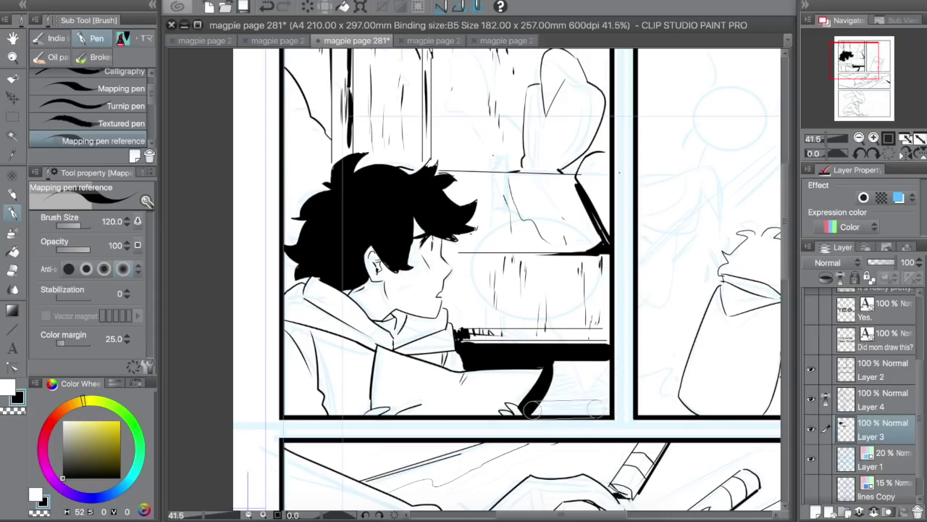
left_click(603, 409, "shift")
left_click(605, 357, "shift")
left_click_drag(596, 368, 589, 400)
mouse_move(566, 360)
left_mouse_down()
mouse_move(590, 355)
mouse_move(590, 389)
mouse_move(543, 389)
left_mouse_up()
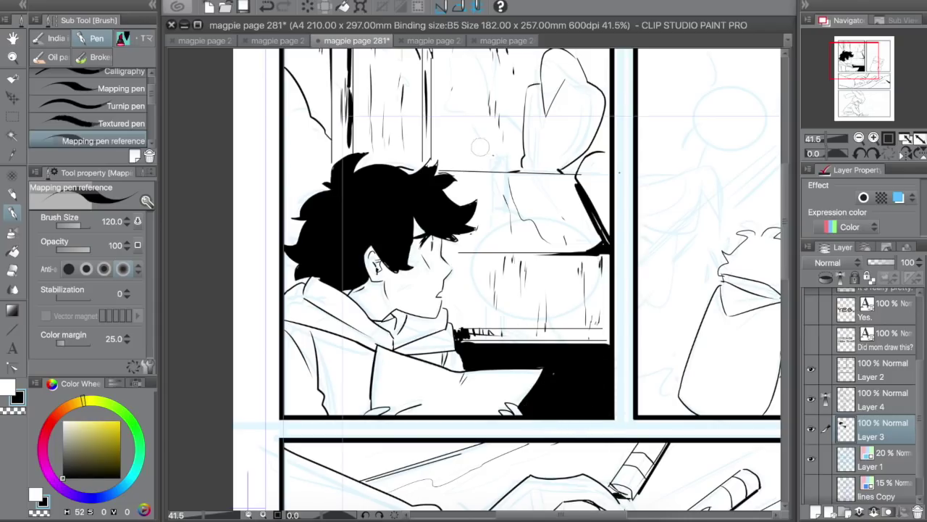
Add strokes to the wall and surface, and black in the wedge beside the uprights and the gap under the rounded object
left_click_drag(480, 147, 493, 213)
mouse_move(326, 171)
left_mouse_down()
mouse_move(337, 195)
mouse_move(342, 186)
mouse_move(316, 153)
left_mouse_up()
left_click_drag(493, 249, 500, 269)
left_click_drag(506, 270, 507, 279)
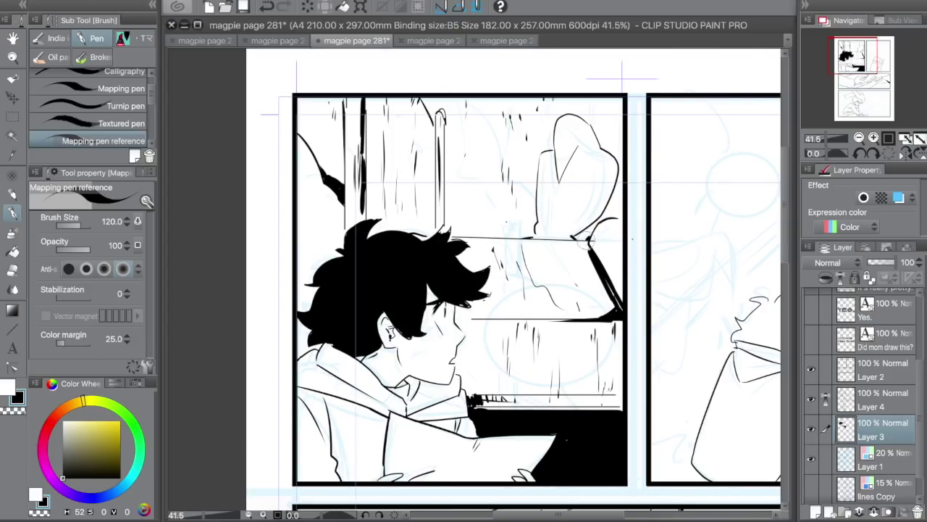
left_click_drag(589, 239, 613, 221)
Draw small hatching marks on the boy's cheek and nose and save the page
scroll(573, 224, "down", 5)
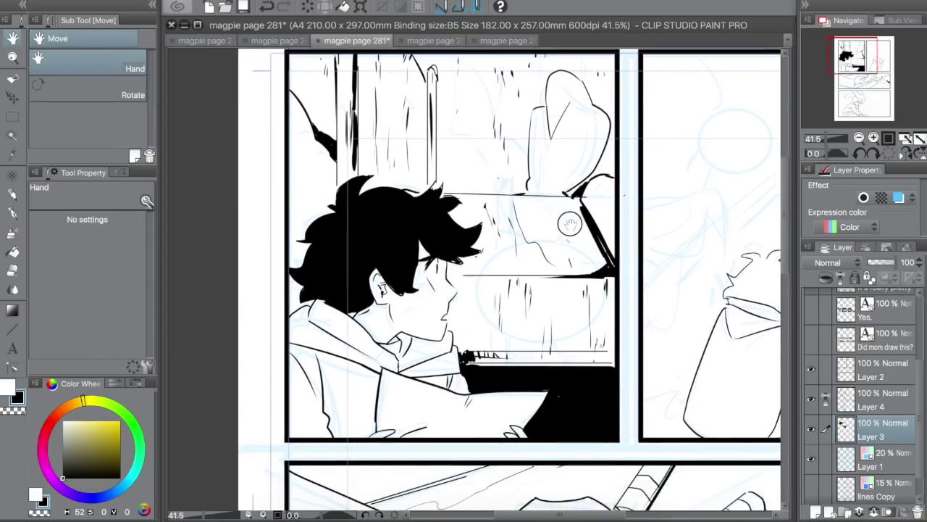
left_click_drag(432, 224, 454, 230)
key("e")
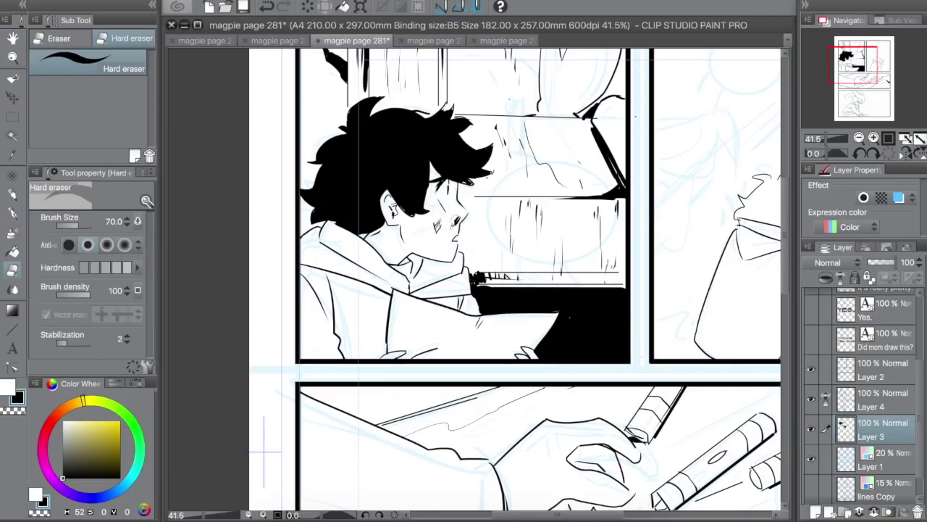
key("p")
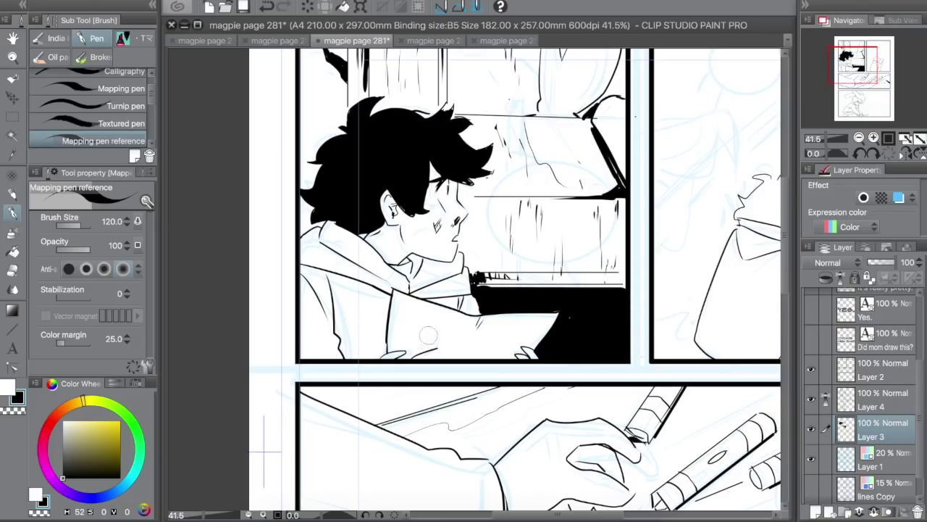
key("space")
left_click_drag(505, 339, 418, 454)
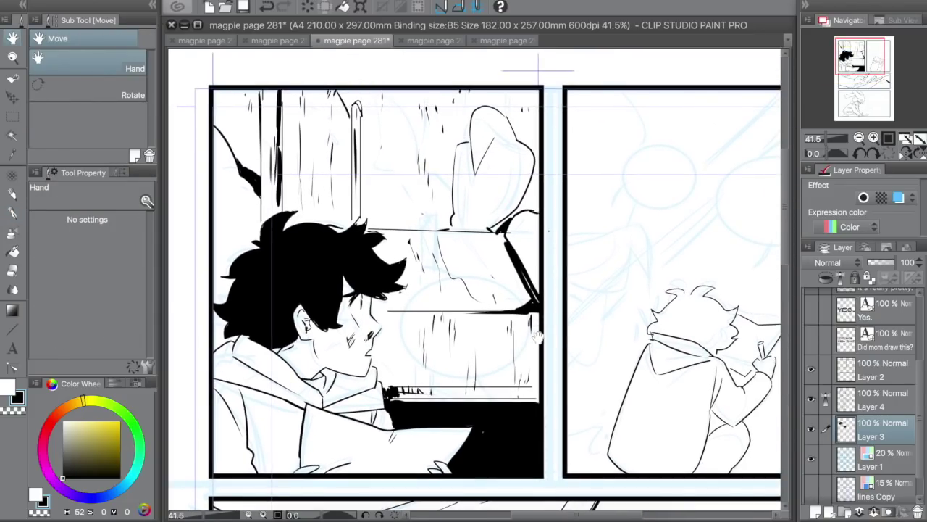
key("ctrl+s")
Ink short curved texture strokes beneath the curved outline between the first panel's outer border and the uprights
left_click_drag(546, 264, 579, 263)
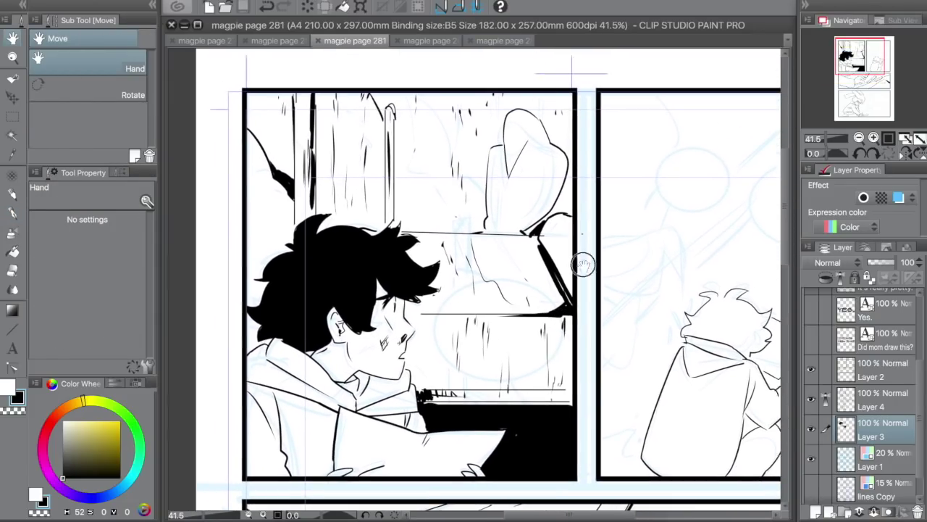
key("p")
mouse_move(251, 162)
left_mouse_down()
mouse_move(280, 190)
mouse_move(259, 195)
left_mouse_up()
mouse_move(261, 199)
left_mouse_down()
mouse_move(268, 207)
mouse_move(250, 245)
mouse_move(269, 250)
mouse_move(257, 216)
left_mouse_up()
key("space")
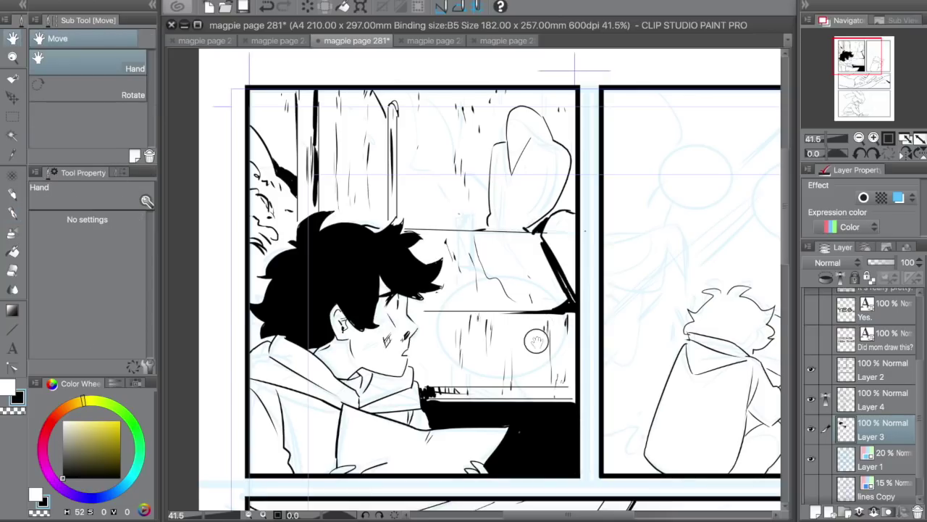
Fill the bands on the three crayons in the second panel with black, along with the oval marks on two of them
left_click_drag(644, 271, 492, 153)
mouse_move(521, 360)
left_mouse_down()
mouse_move(595, 159)
mouse_move(575, 154)
left_mouse_up()
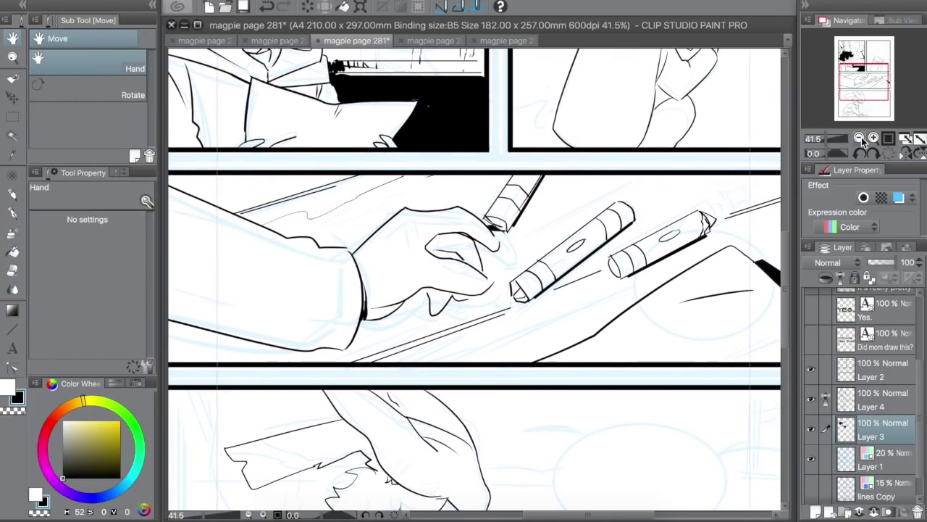
left_click(859, 138)
key("p")
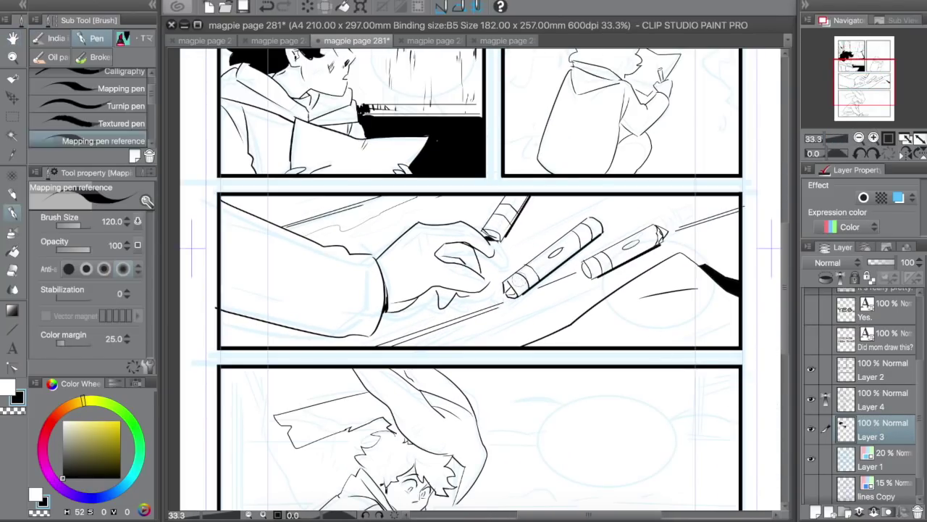
mouse_move(528, 265)
left_mouse_down()
mouse_move(520, 273)
mouse_move(531, 281)
left_mouse_up()
mouse_move(580, 231)
left_mouse_down()
mouse_move(586, 239)
mouse_move(538, 279)
left_mouse_up()
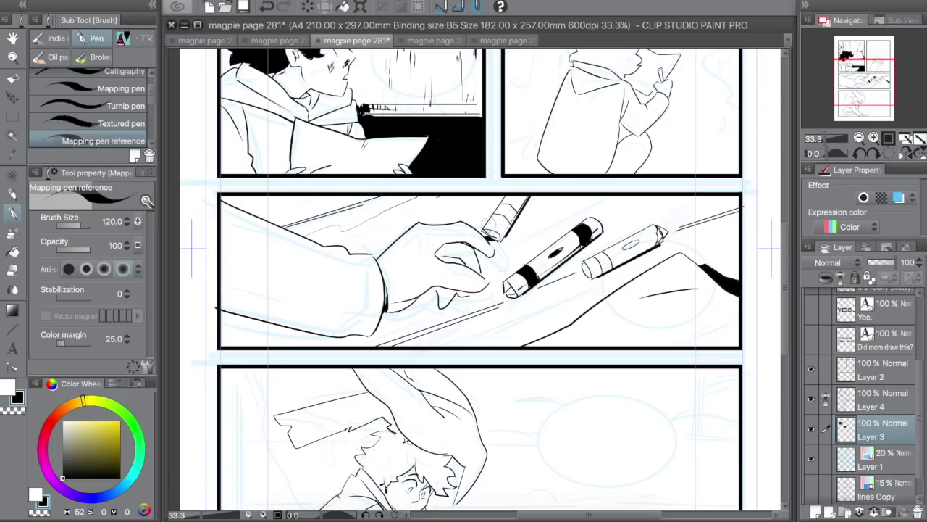
left_click_drag(499, 211, 529, 198)
mouse_move(595, 253)
left_mouse_down()
mouse_move(607, 275)
mouse_move(629, 249)
mouse_move(602, 271)
left_mouse_up()
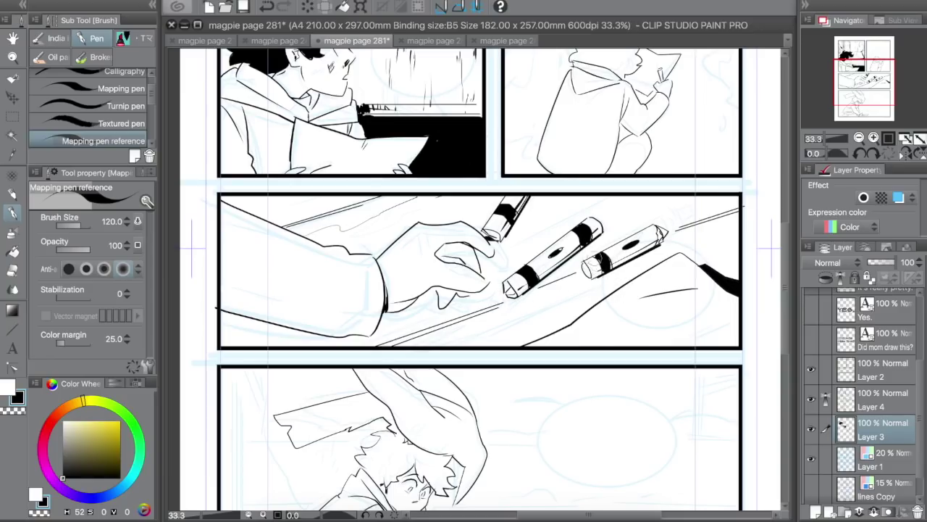
Thicken the tabletop's plank lines in the second panel and add wood-grain strokes along its upper edge
left_click_drag(276, 226, 339, 205)
left_click_drag(740, 211, 742, 209)
mouse_move(519, 231)
left_mouse_down()
mouse_move(610, 195)
mouse_move(568, 197)
left_mouse_up()
left_click_drag(559, 197, 542, 205)
left_click_drag(387, 223, 475, 196)
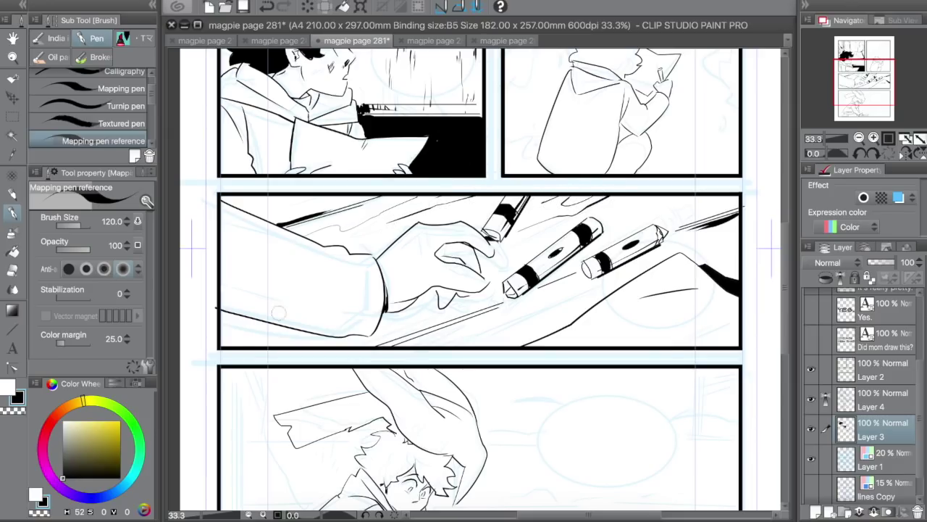
Draw wood-grain lines below the arm and crayons, around the paper's corner and in the second panel's upper corners
left_click_drag(224, 346, 259, 336)
left_click_drag(395, 326, 414, 320)
left_click_drag(449, 337, 577, 301)
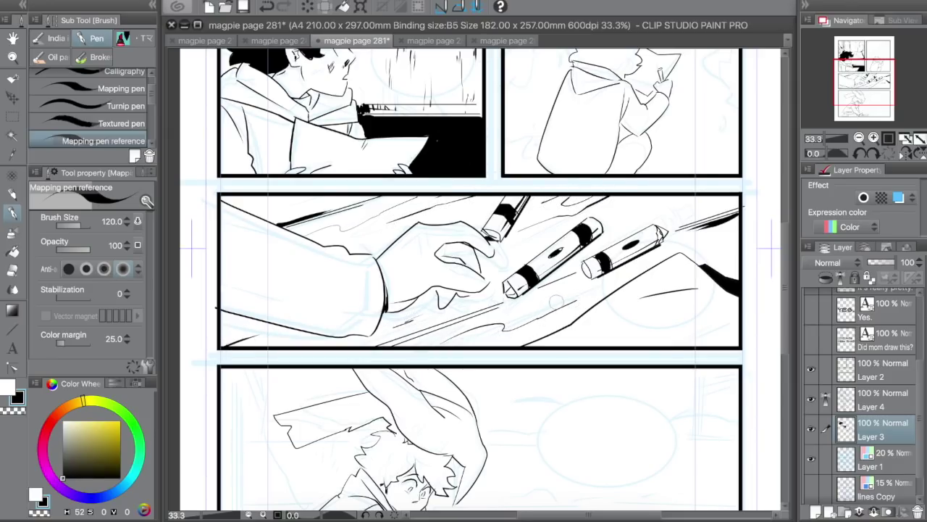
left_click_drag(517, 312, 557, 300)
left_click_drag(737, 240, 711, 253)
left_click_drag(701, 197, 624, 211)
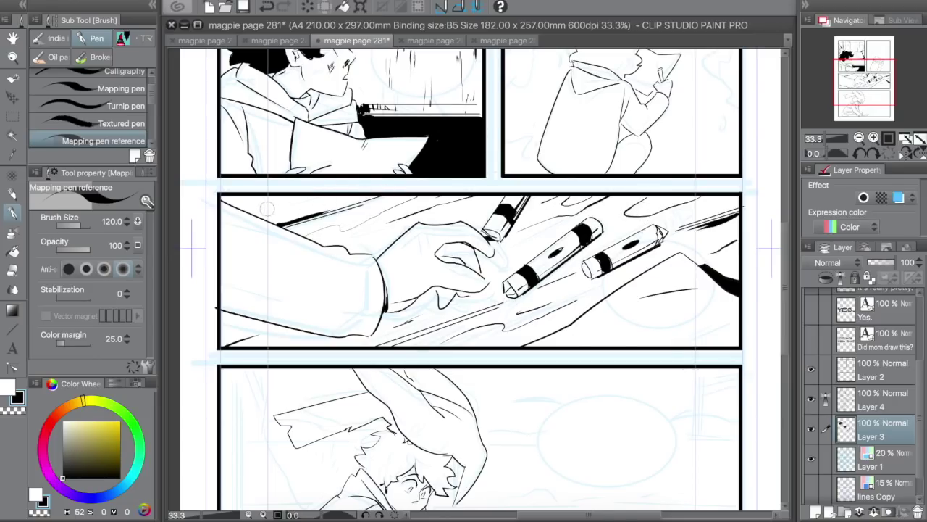
left_click_drag(251, 211, 282, 200)
Fill the gaps between the fingers and the shadow under the hand with black, and hatch the sleeve's lower edge
left_click_drag(451, 250, 482, 268)
mouse_move(439, 289)
left_mouse_down()
mouse_move(441, 306)
mouse_move(460, 287)
mouse_move(451, 251)
left_mouse_up()
key("e")
key("p")
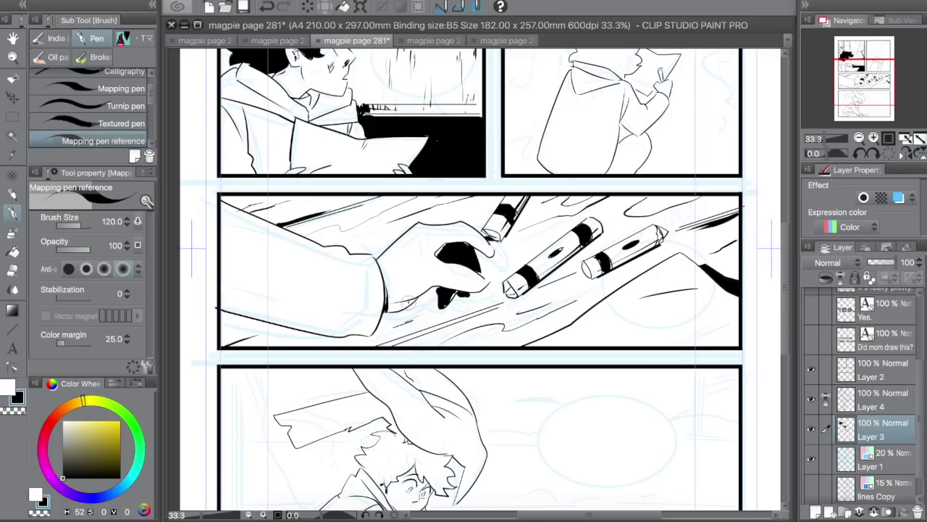
left_click_drag(407, 301, 360, 333)
left_click_drag(216, 305, 250, 279)
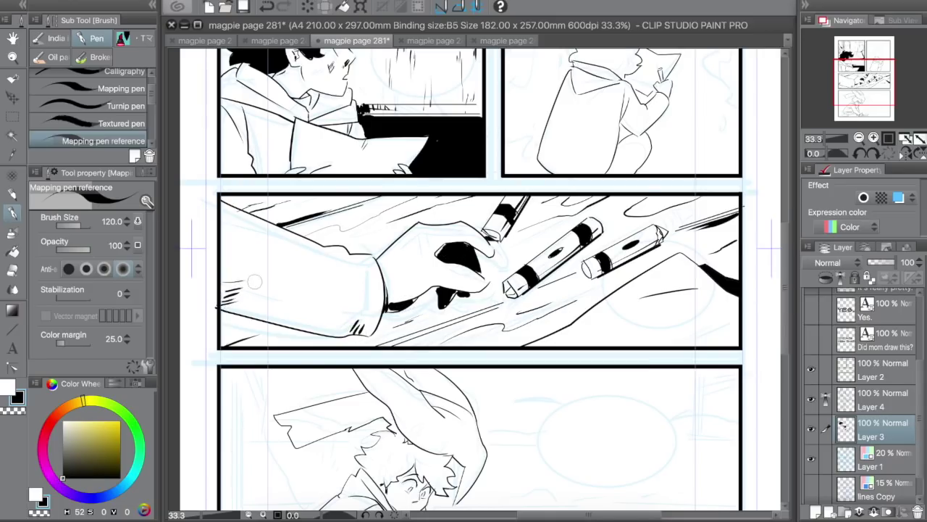
Fill the ends and tips of the two loose crayons in the second panel with black
key("space")
mouse_move(509, 311)
left_mouse_down()
mouse_move(515, 143)
mouse_move(505, 439)
mouse_move(502, 97)
left_mouse_up()
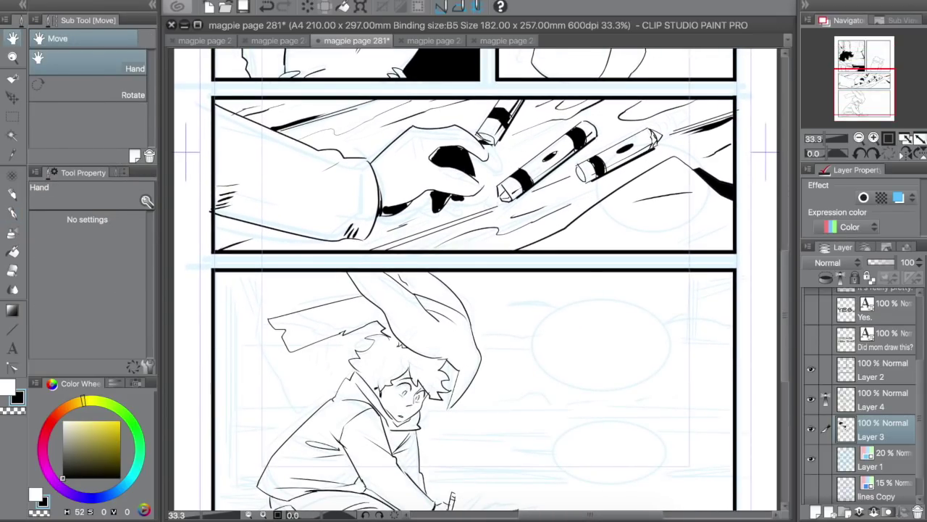
mouse_move(587, 165)
left_mouse_down()
mouse_move(592, 171)
mouse_move(582, 172)
left_mouse_up()
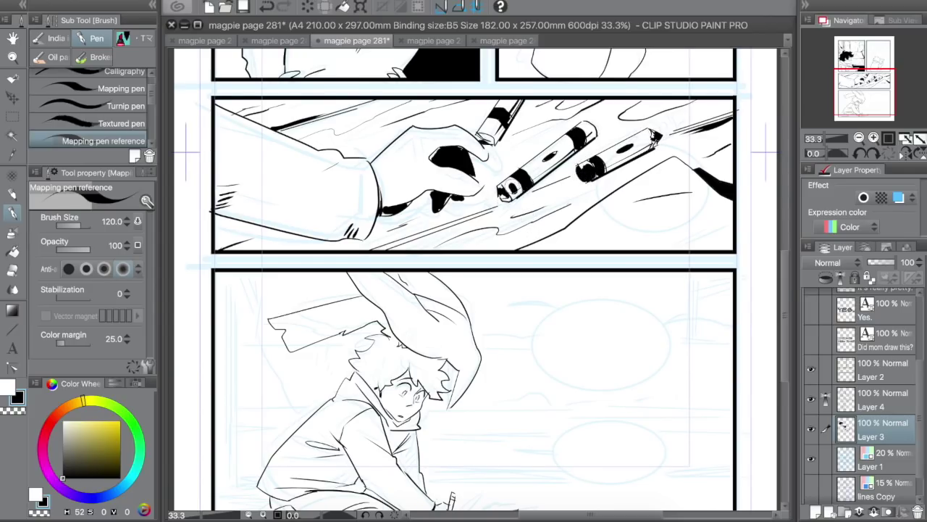
left_click_drag(513, 189, 504, 195)
key("e")
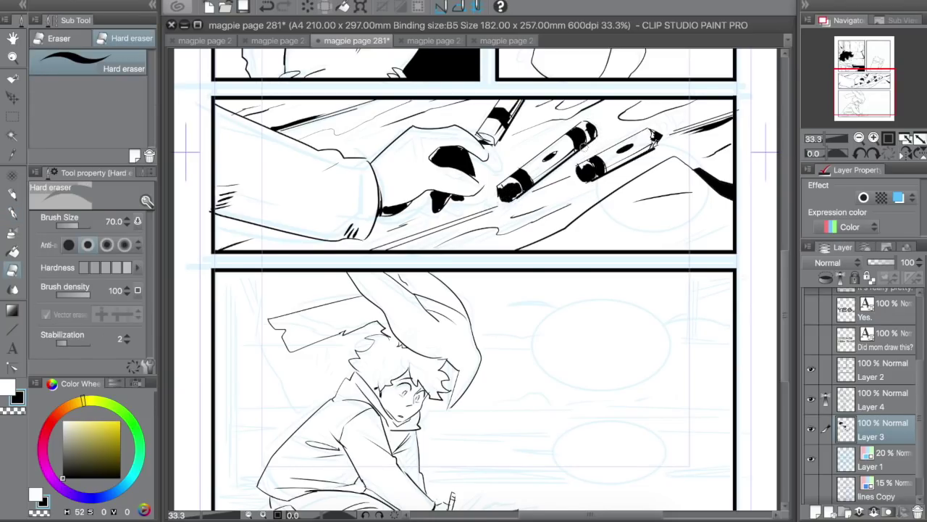
key("p")
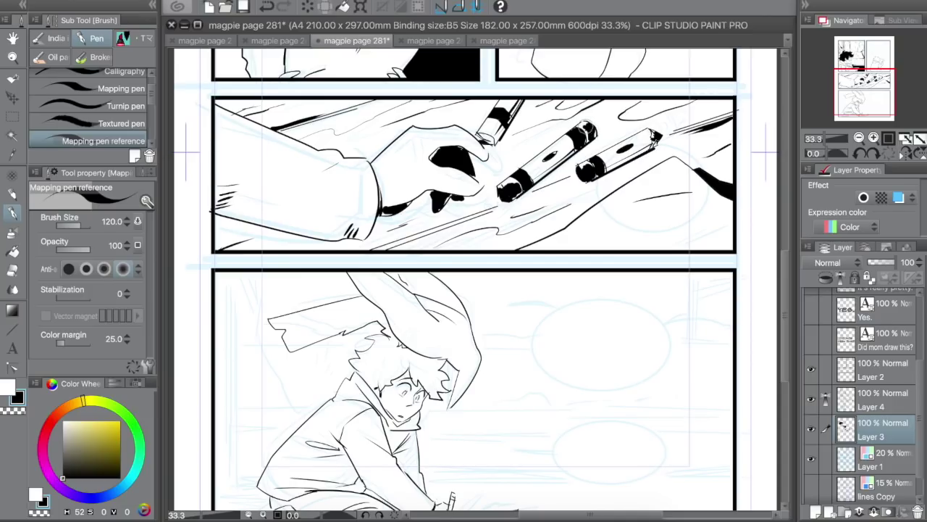